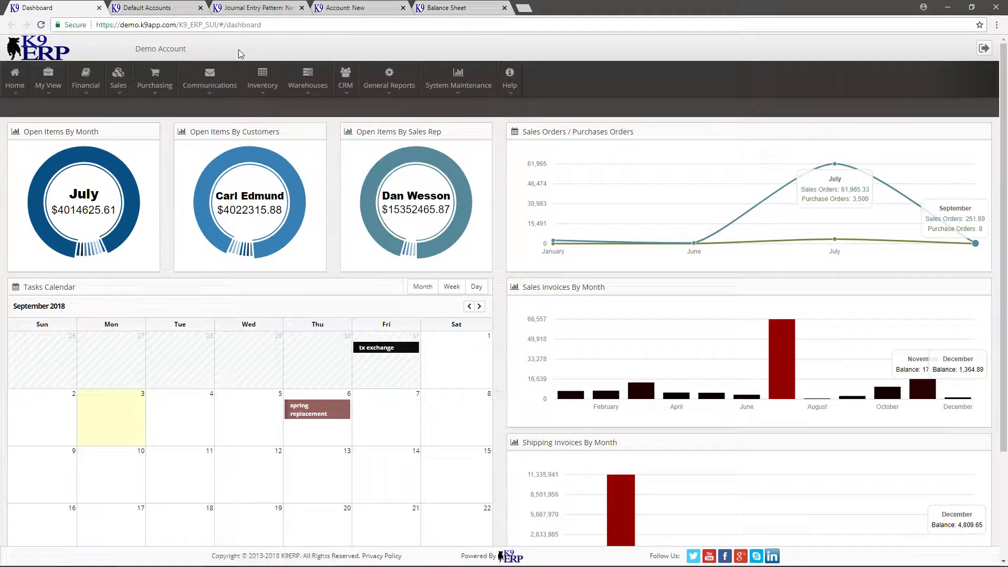
Step: Open the Cash in Bank account from the general ledger's chart of accounts
mouse_move(79, 81)
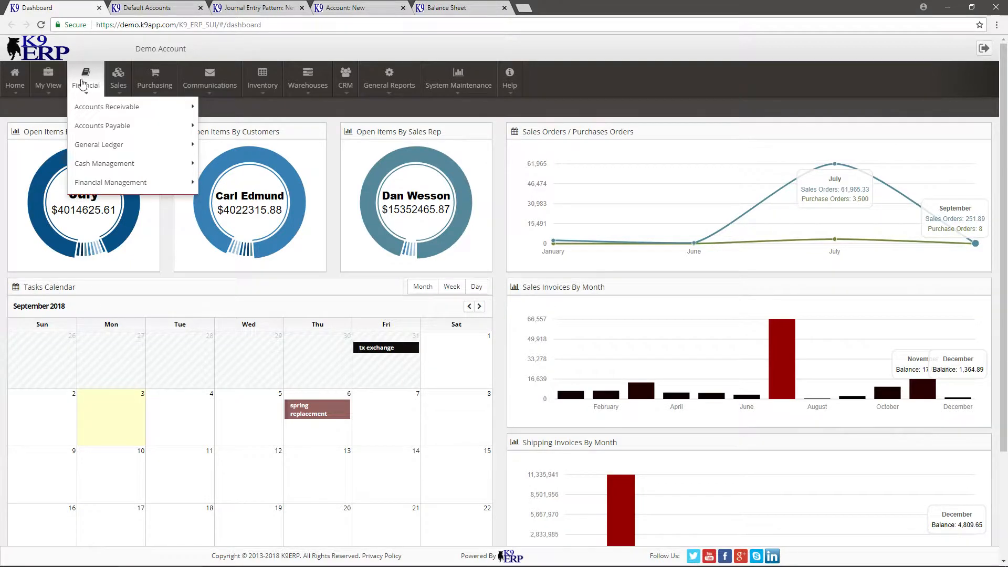
mouse_move(145, 152)
click(236, 143)
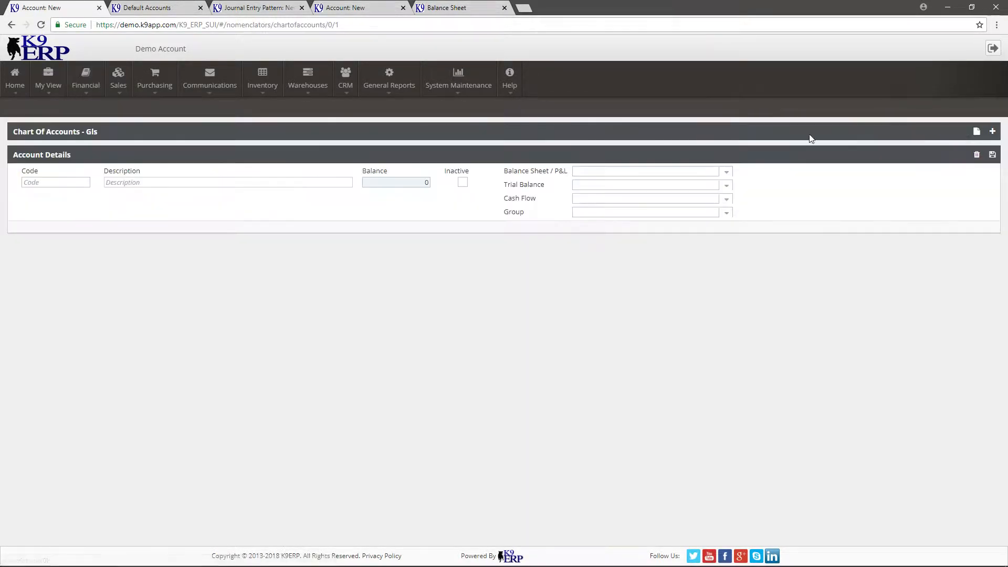
click(992, 131)
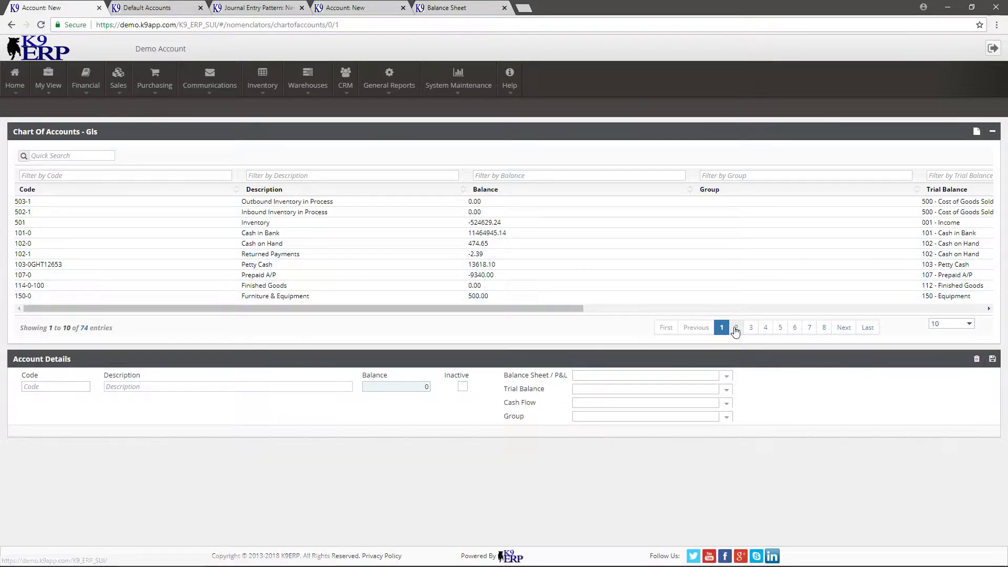
click(276, 234)
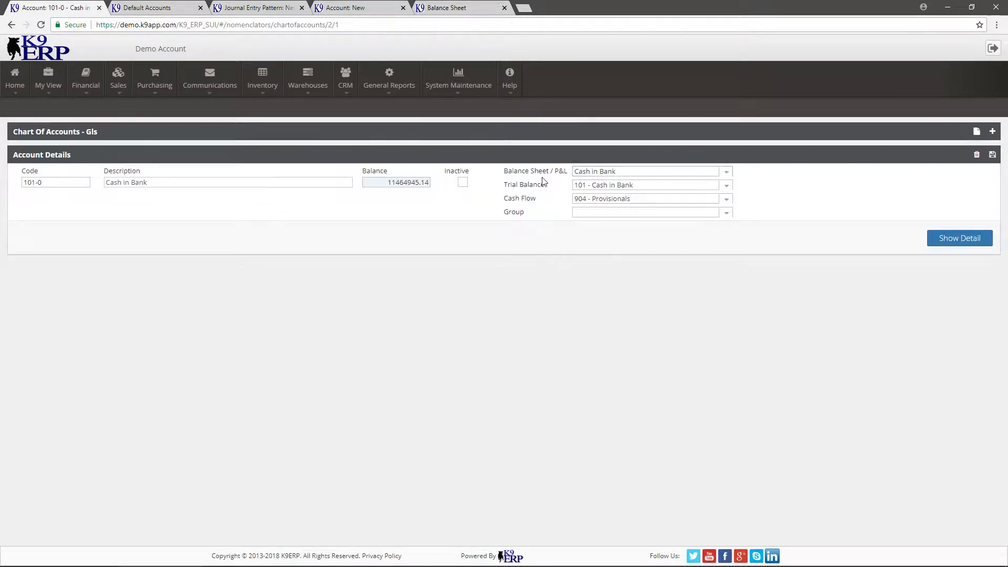
Step: Examine the code and description fields of the Cash in Bank account
click(67, 182)
key(Tab)
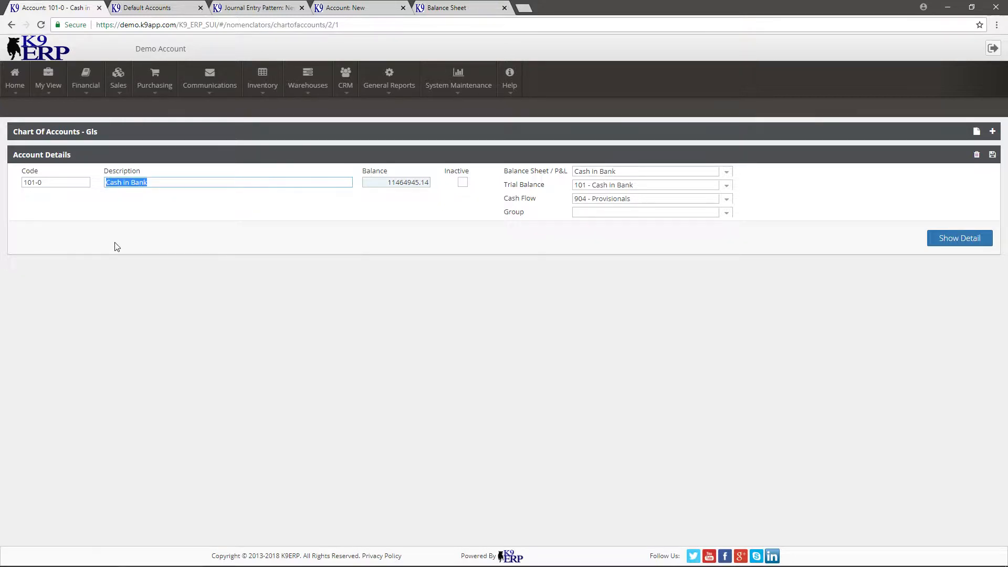
click(181, 181)
click(180, 204)
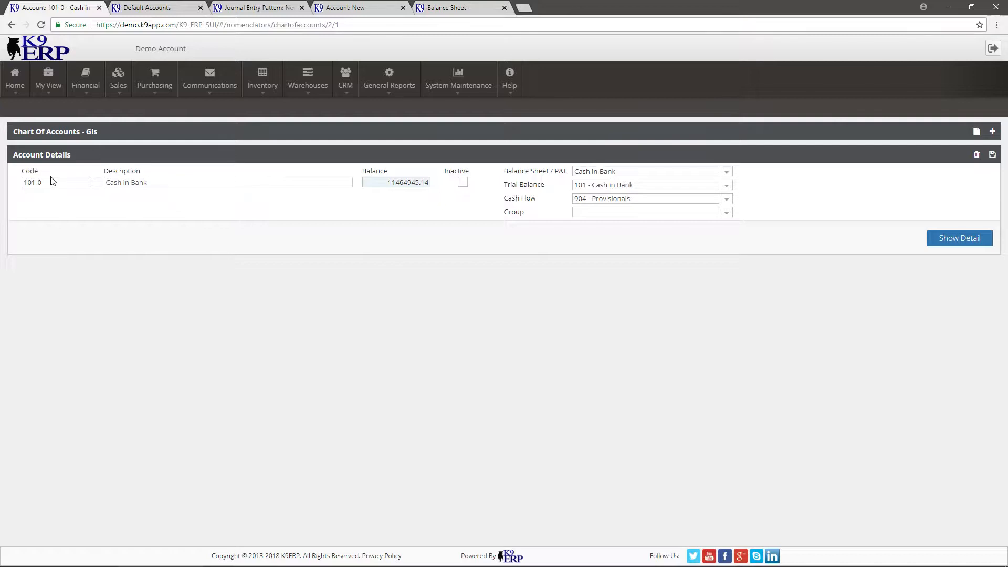
drag(52, 182, 22, 183)
click(177, 205)
click(78, 182)
click(179, 182)
click(213, 211)
Step: Examine the account's Balance Sheet / P&L, Trial Balance and Cash Flow assignments and the options available for them
drag(505, 174, 584, 171)
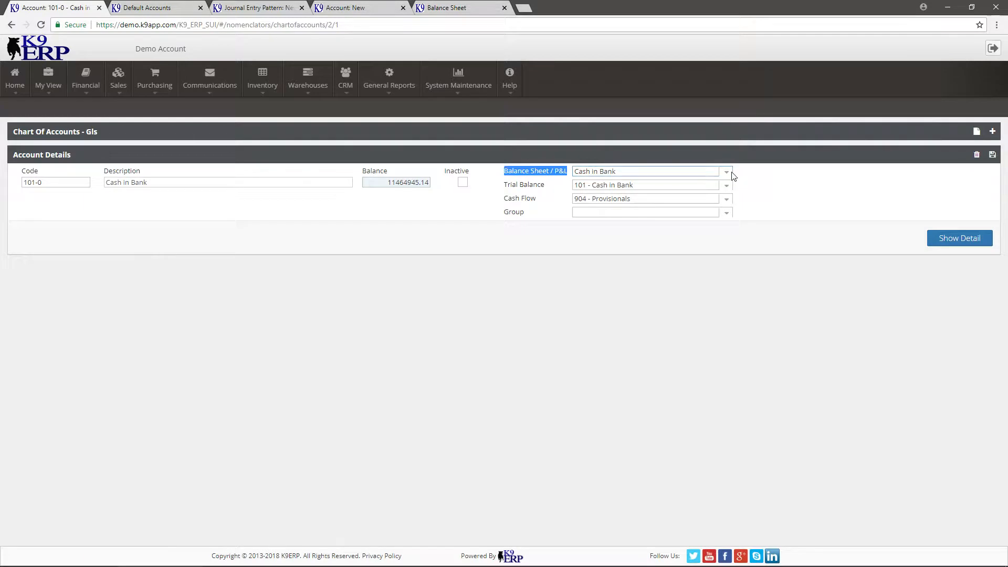
click(674, 172)
click(796, 188)
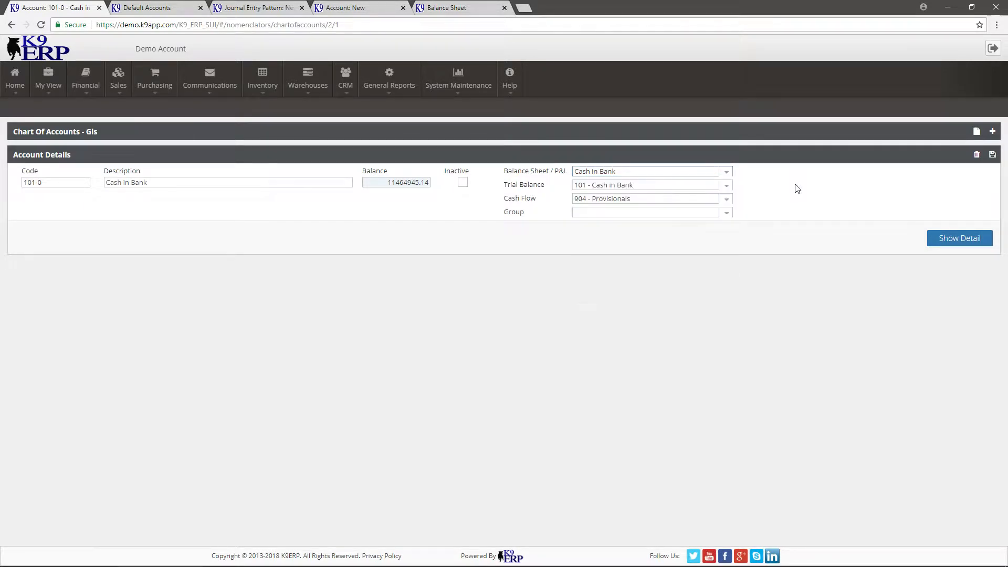
drag(552, 191, 507, 190)
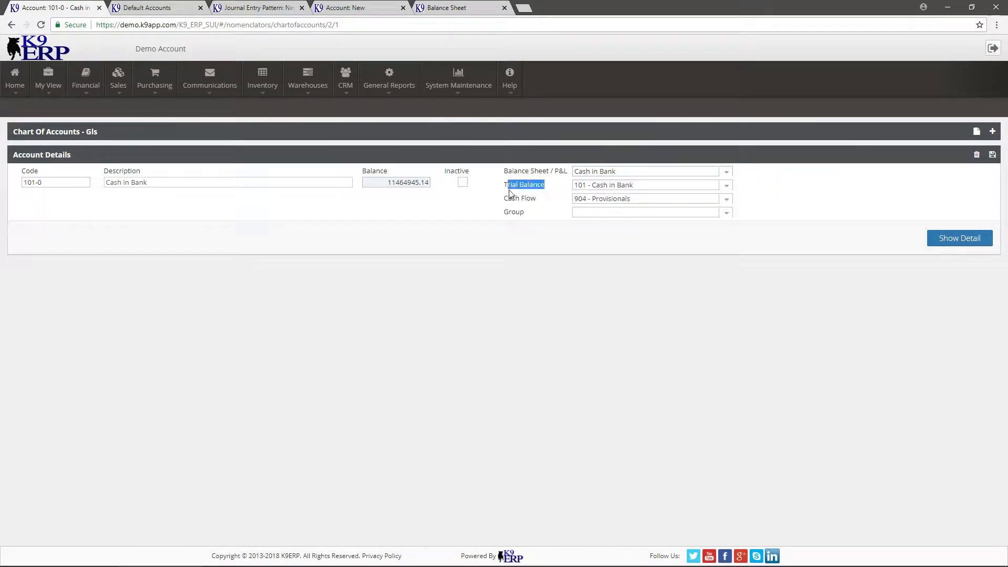
click(753, 195)
click(727, 186)
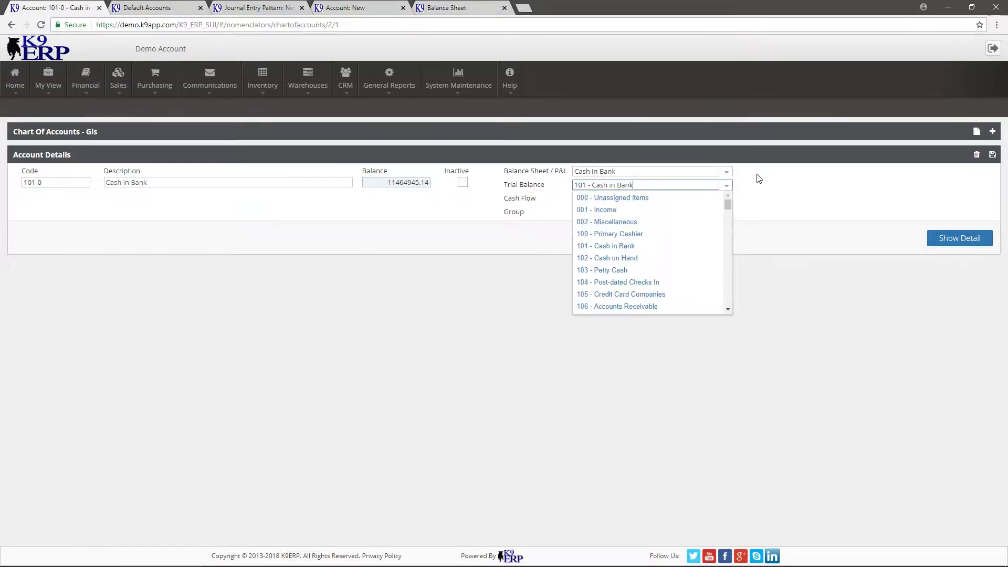
click(758, 179)
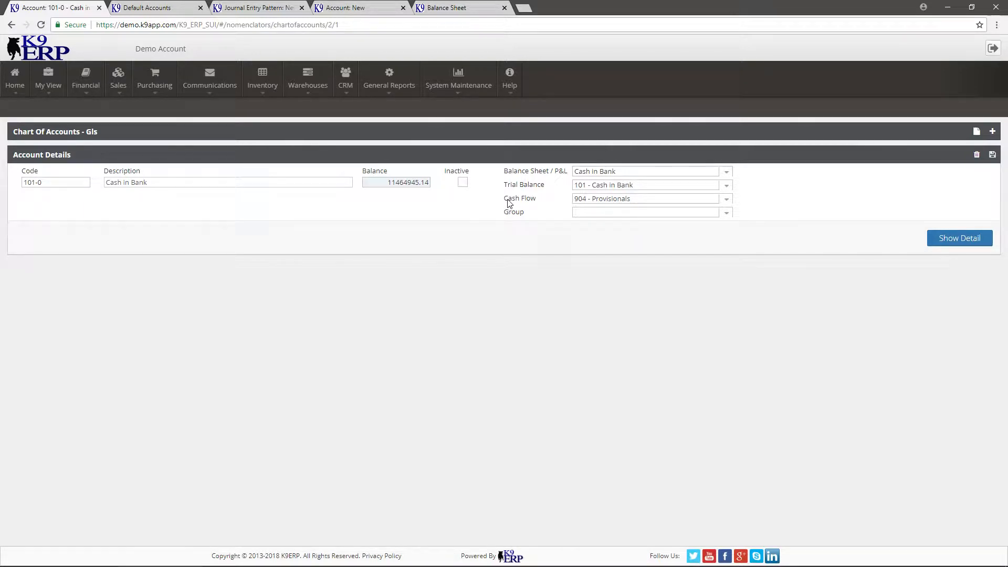
drag(507, 203, 534, 202)
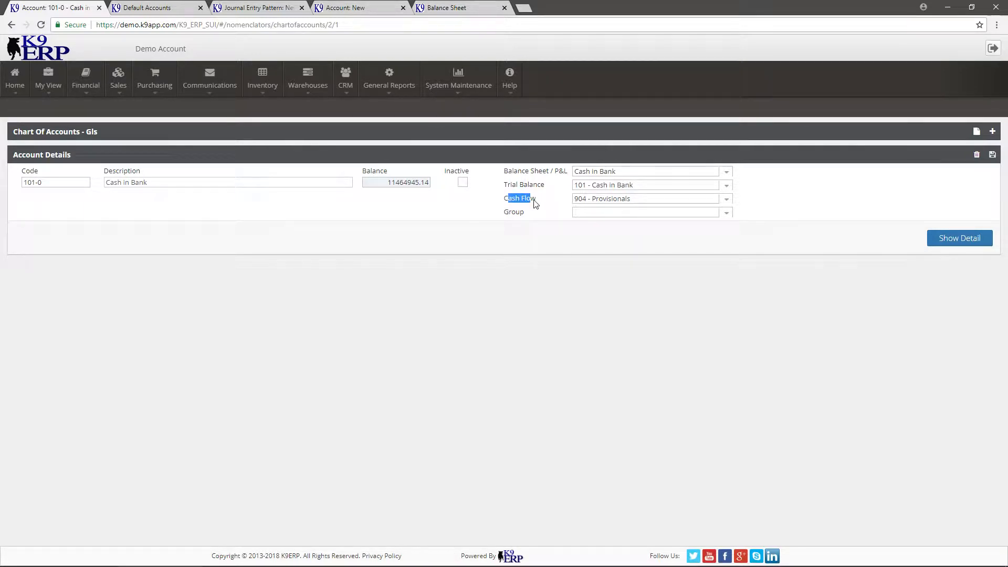
click(717, 202)
click(729, 201)
click(805, 183)
Step: Open the confirmed sales invoice journal entry dated 10/27/2017 and examine the accounts in its itemized lines
click(88, 87)
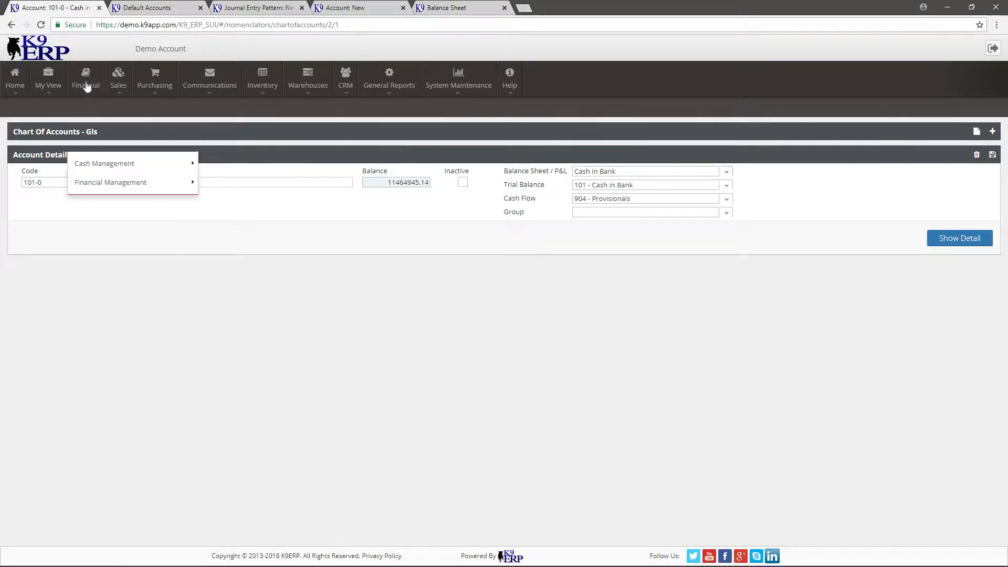
mouse_move(91, 142)
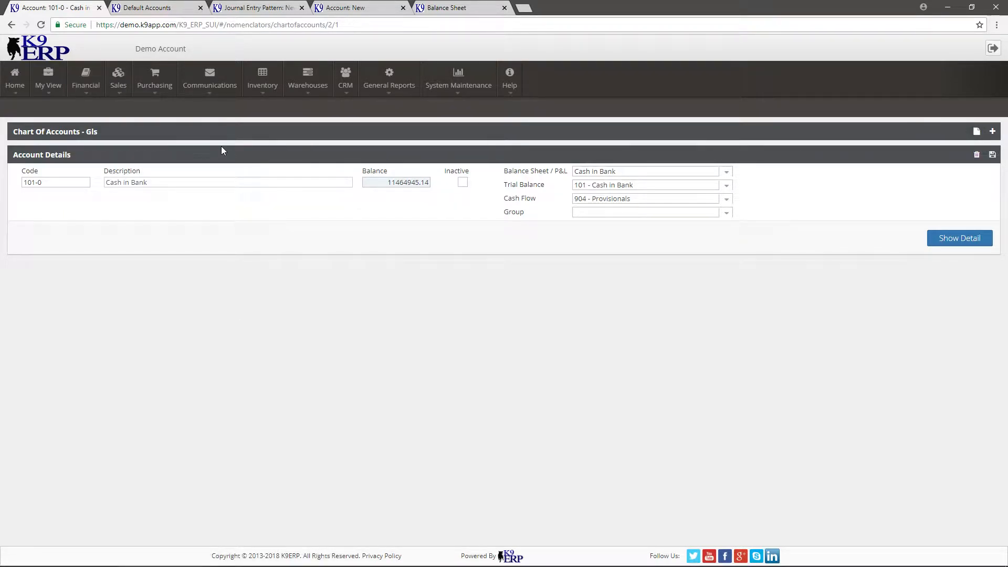
click(86, 81)
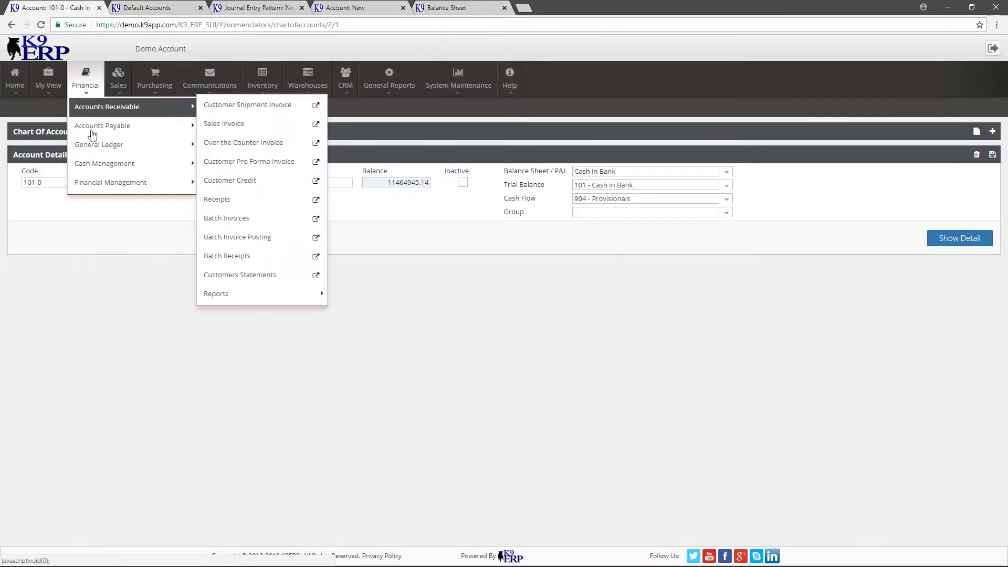
click(250, 200)
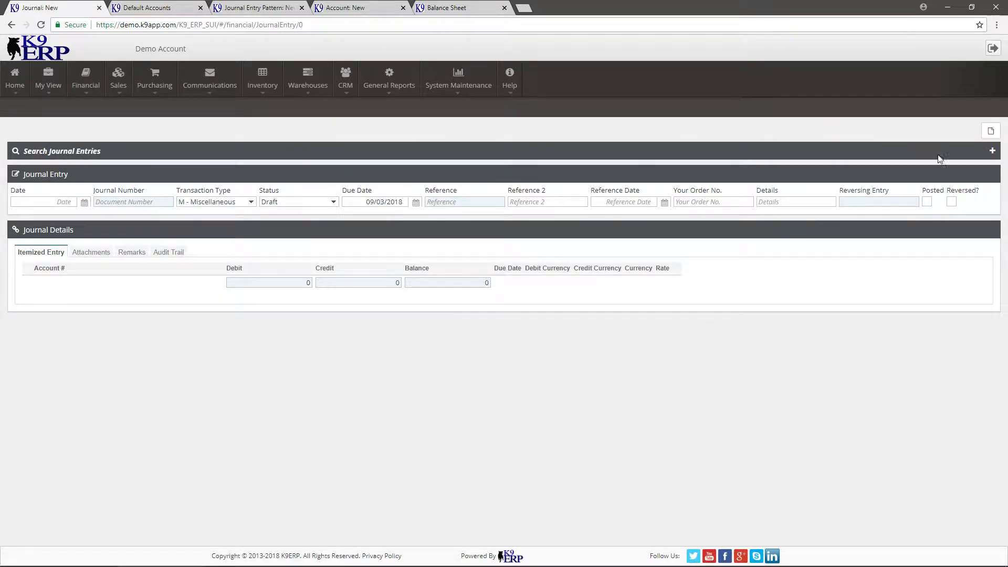
click(935, 153)
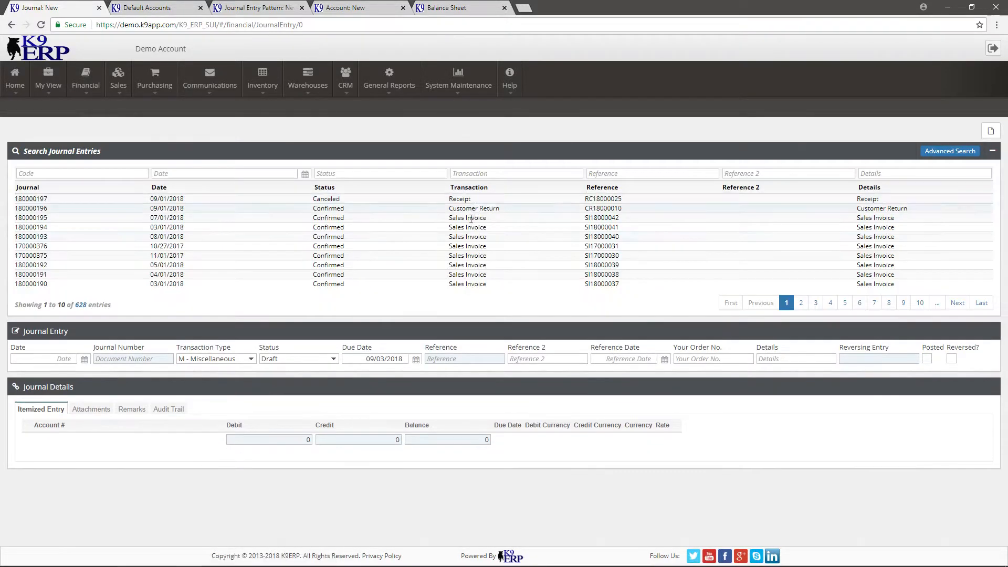
click(333, 247)
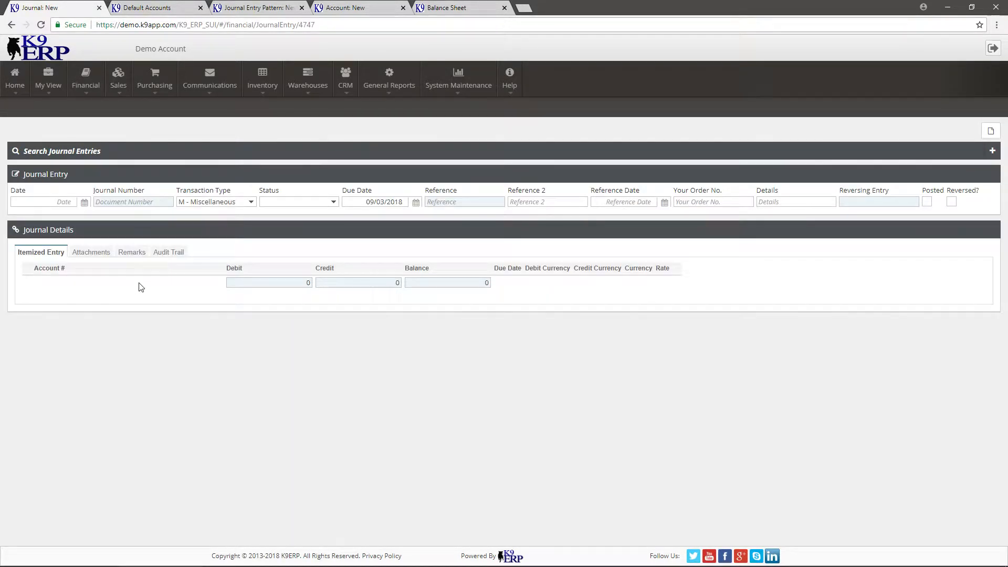
click(950, 151)
click(385, 246)
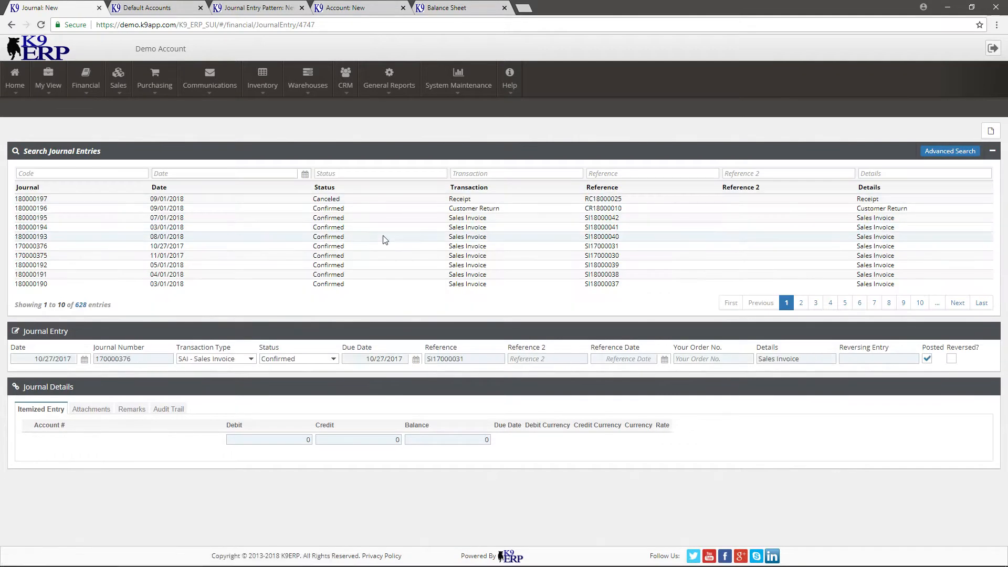
click(992, 151)
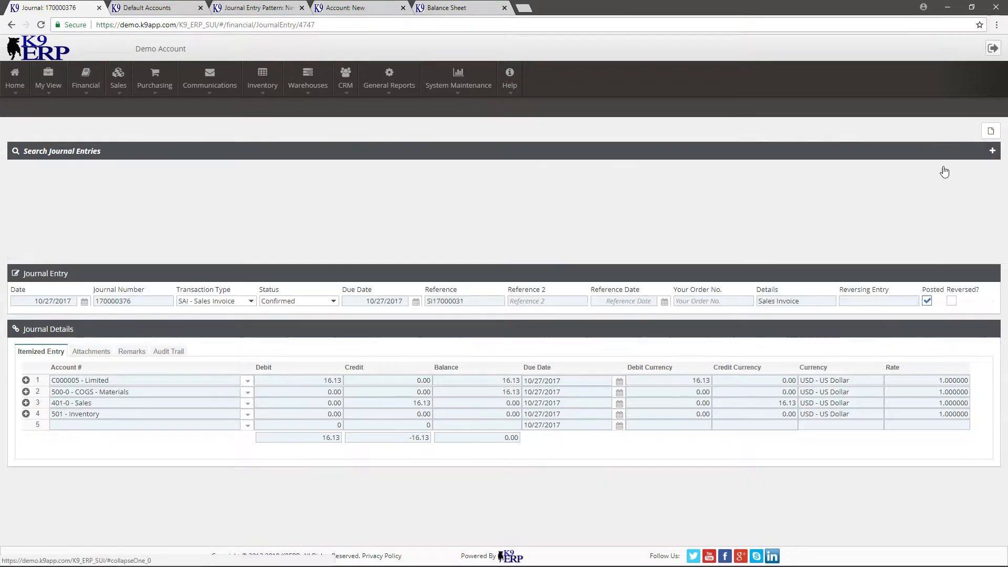
drag(131, 292, 51, 315)
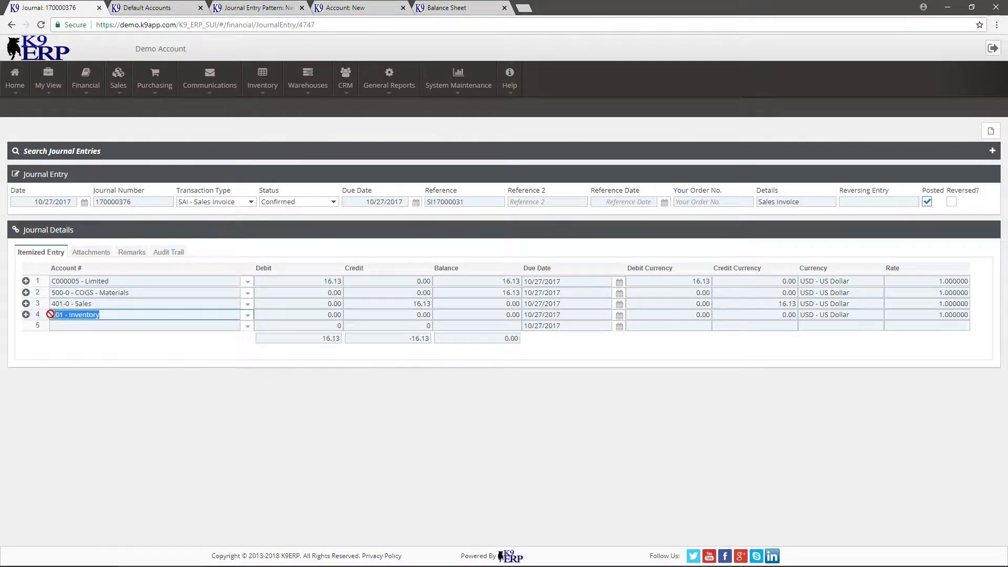
click(109, 314)
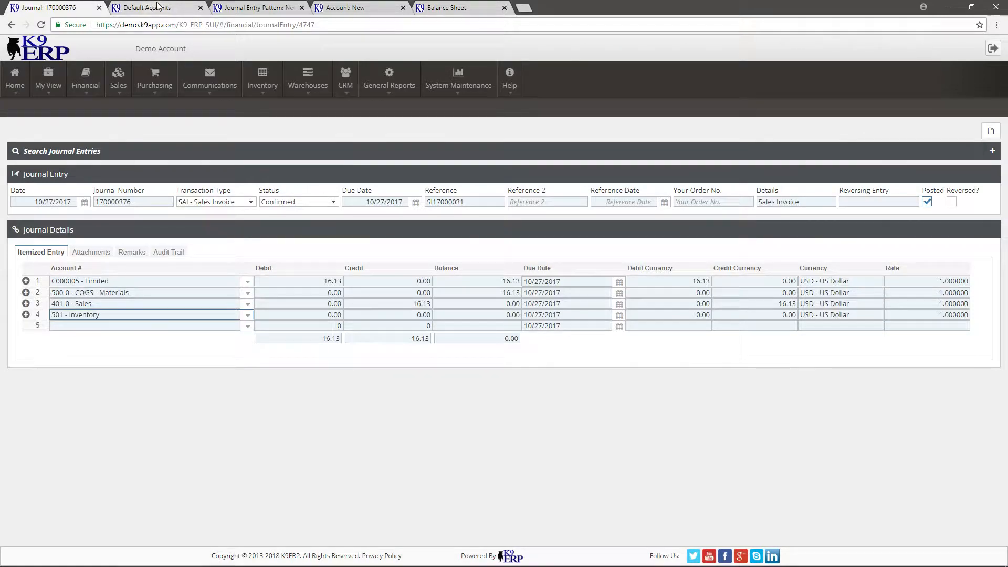
Step: Open the financial default accounts and review both pages of the list
mouse_move(86, 78)
mouse_move(103, 169)
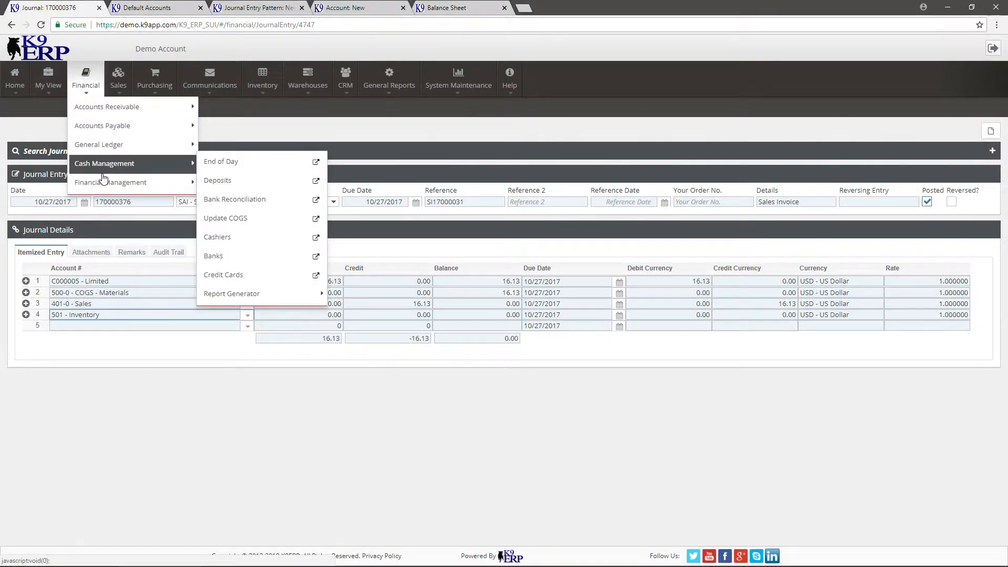
mouse_move(157, 182)
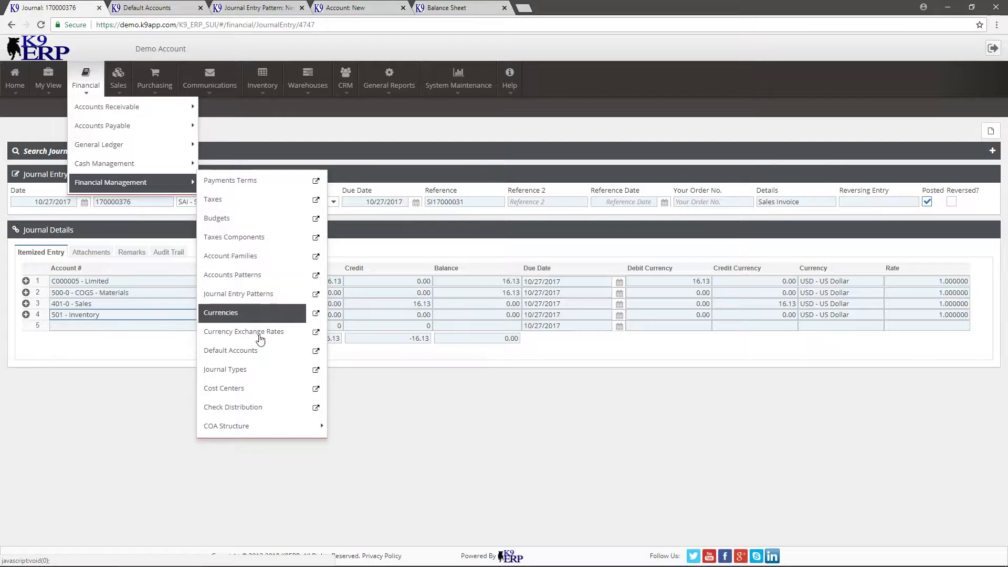
click(263, 350)
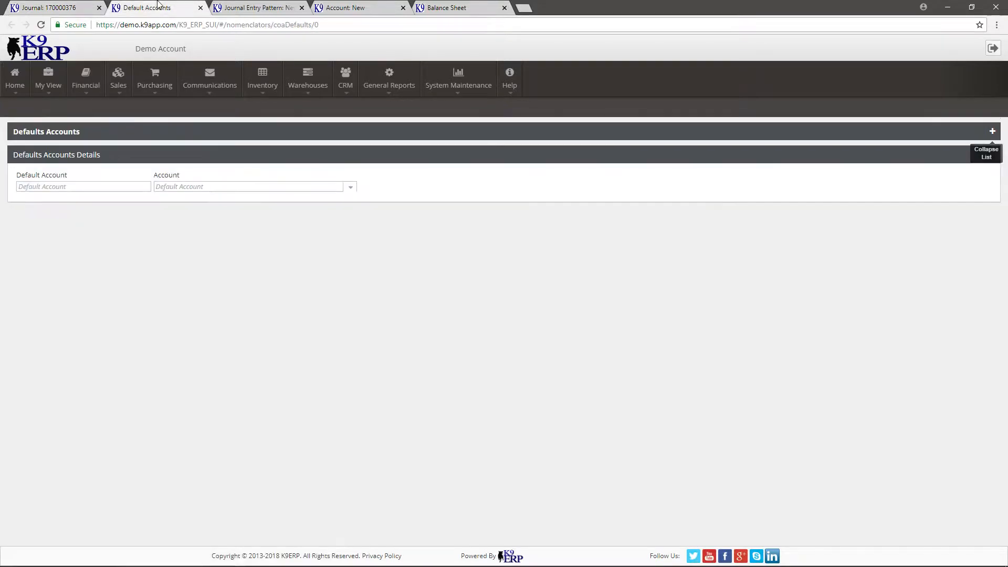
click(992, 132)
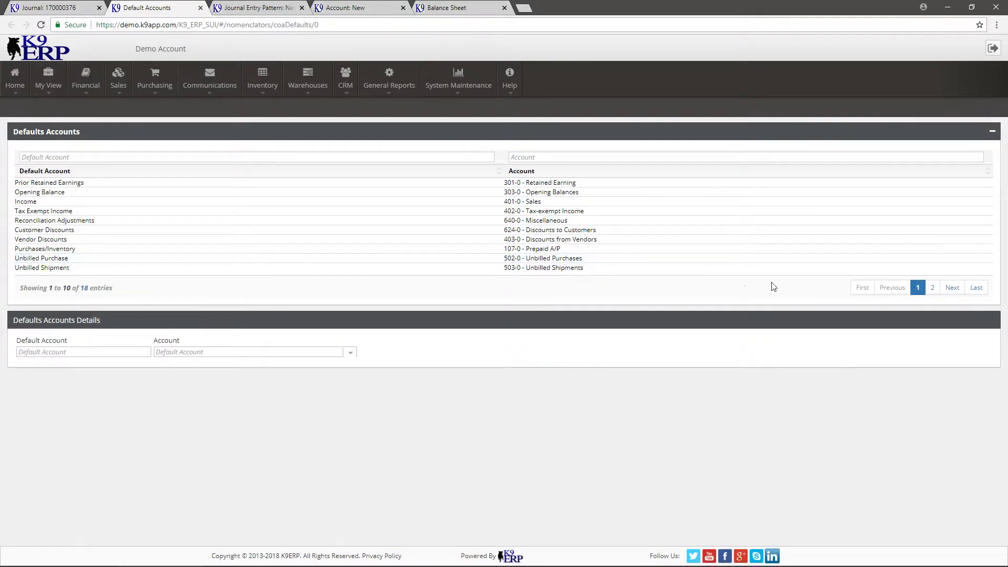
click(932, 288)
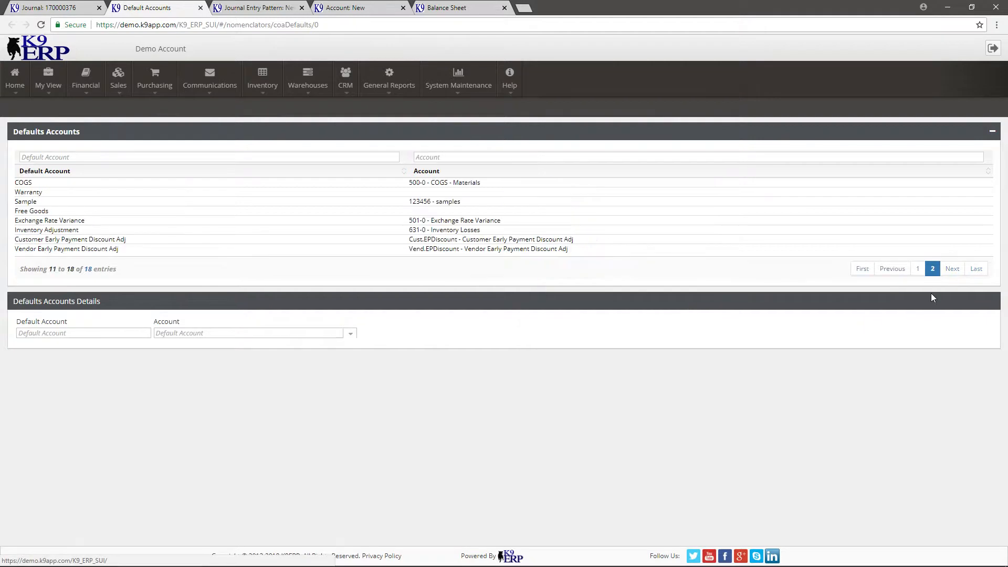
click(917, 268)
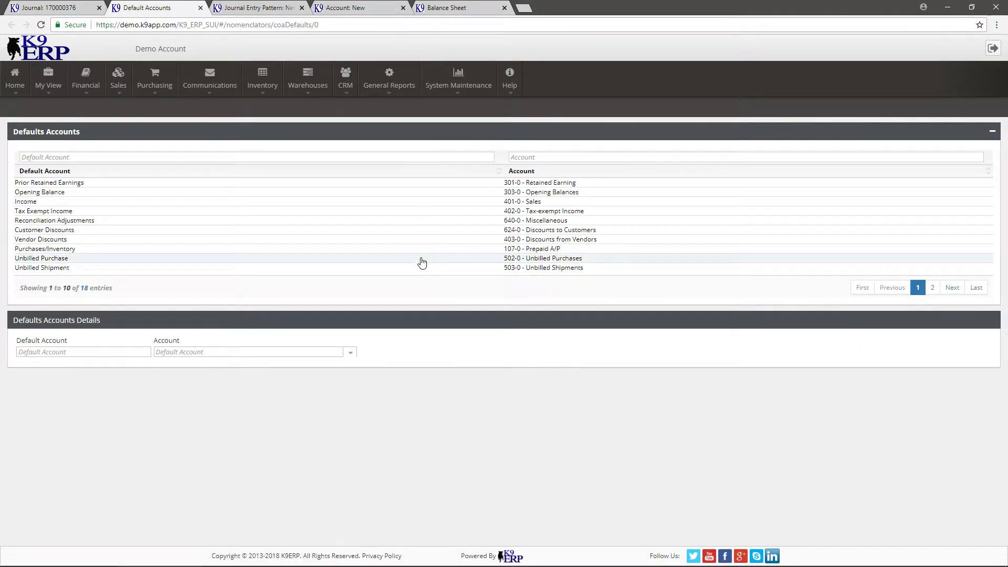
Step: Open the Unbilled Purchase default account and check which ledger account is assigned to it
click(263, 259)
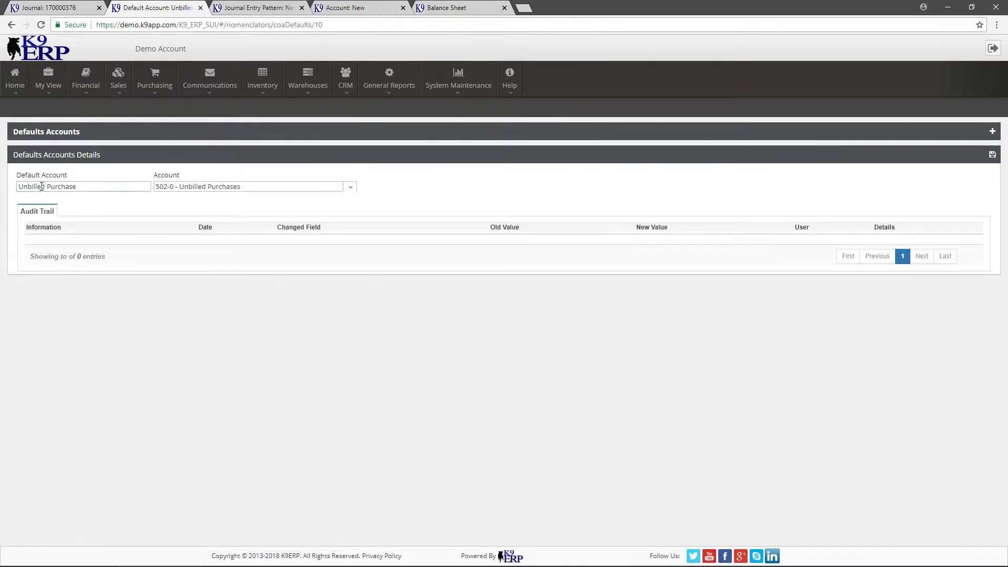
drag(113, 183, 10, 194)
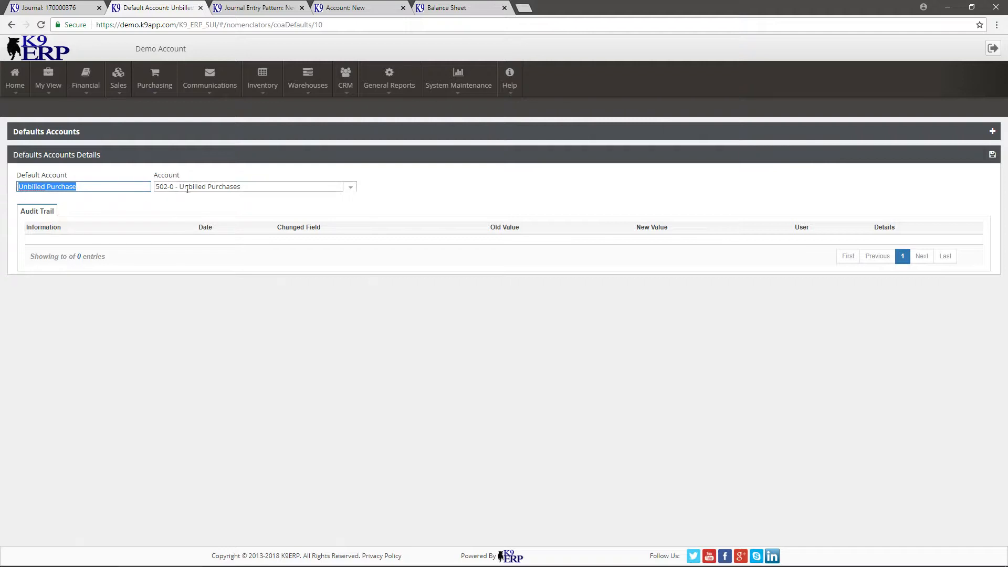
key(Tab)
click(383, 141)
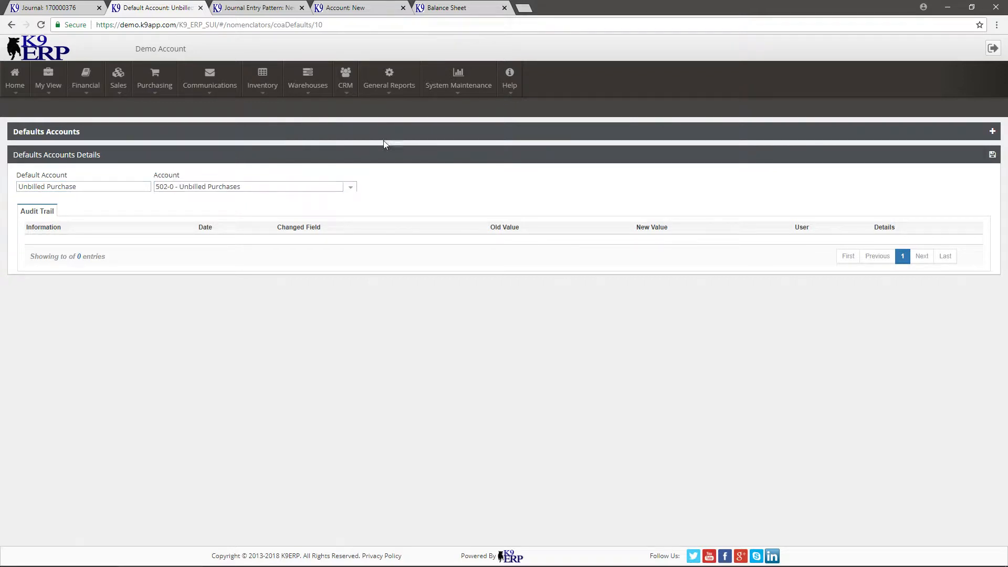
Step: Open the journal entry patterns and display their full list
click(85, 84)
mouse_move(139, 182)
click(249, 8)
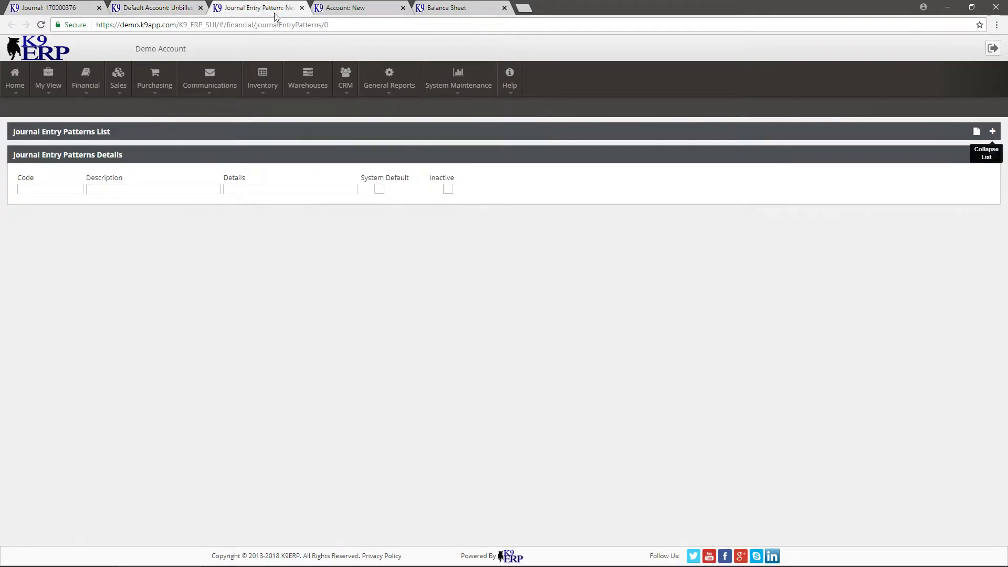
mouse_move(93, 81)
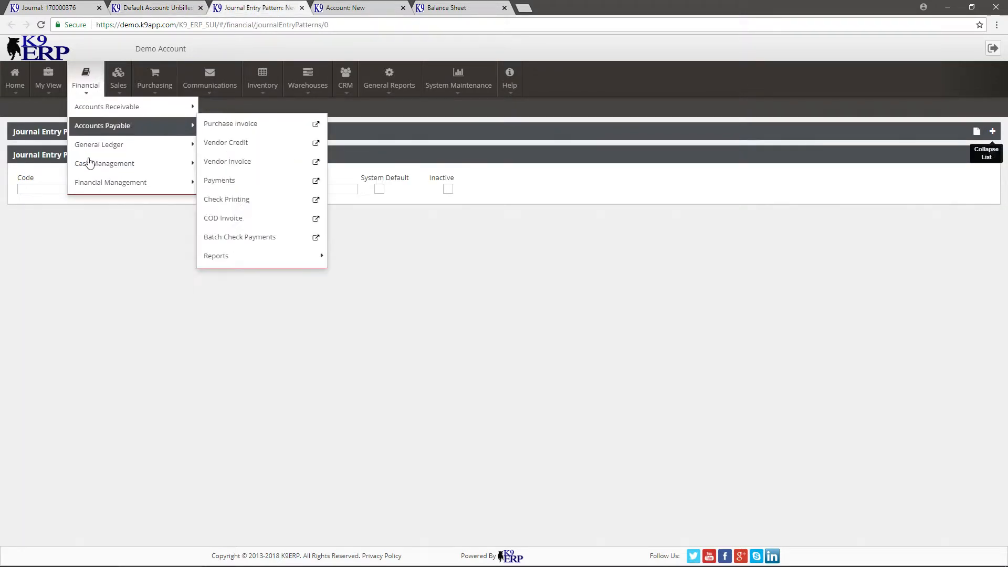
mouse_move(105, 184)
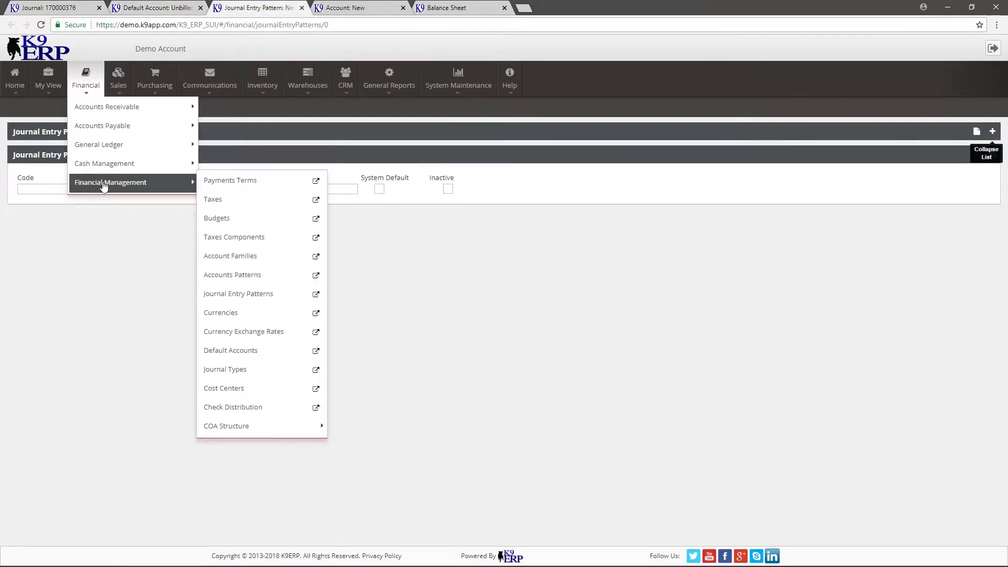
click(281, 300)
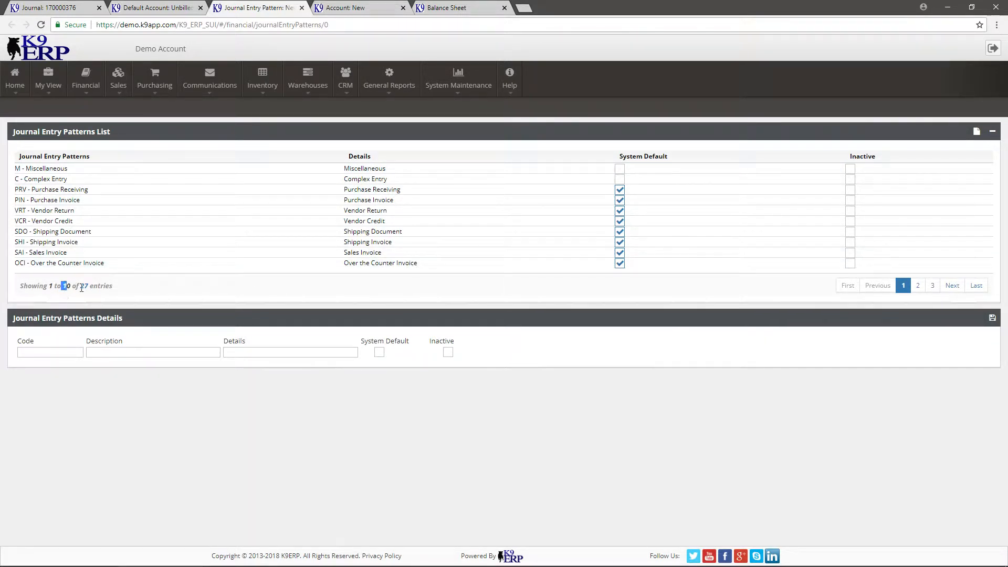
Step: Page through the journal entry patterns list and return to its first page
drag(62, 285, 117, 292)
click(117, 292)
click(917, 286)
click(904, 287)
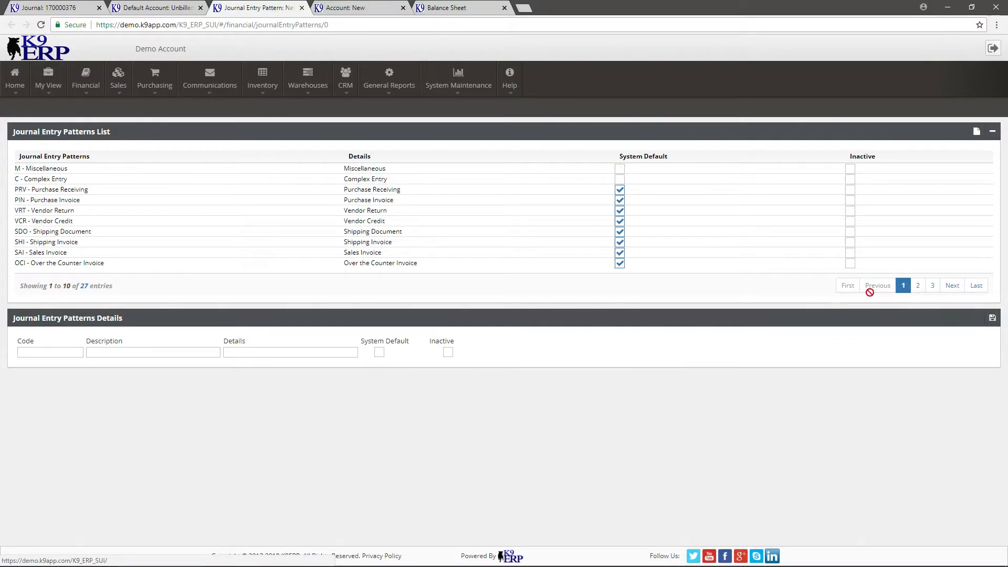
Step: Open the Purchase Receiving journal entry pattern and examine the accounts on its debit and credit transaction lines
click(409, 194)
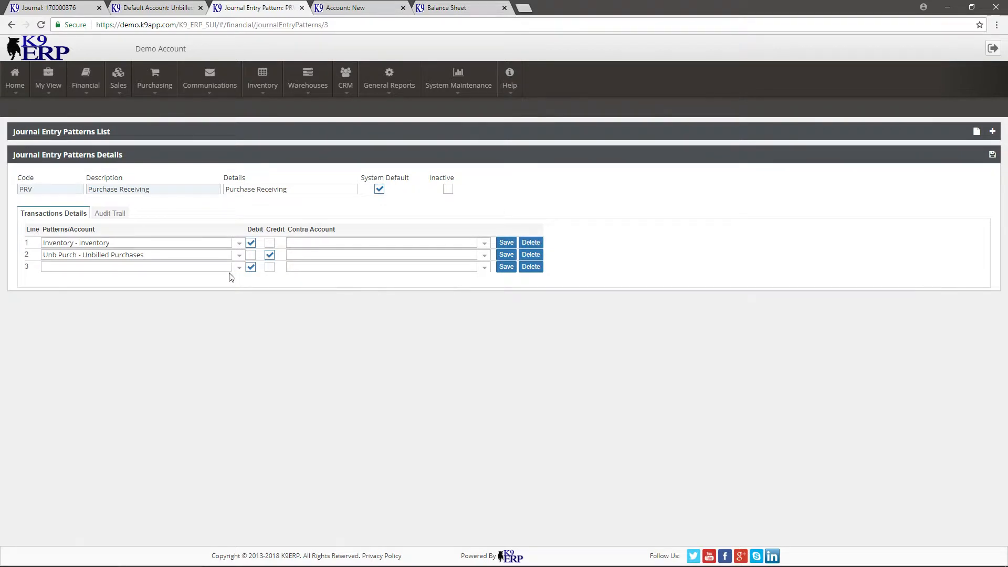
click(142, 241)
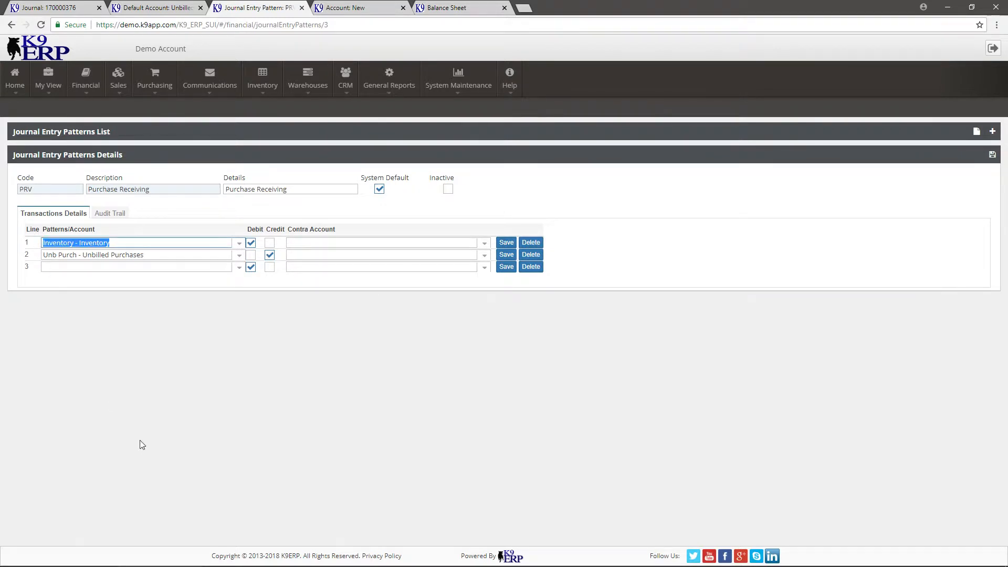
click(146, 447)
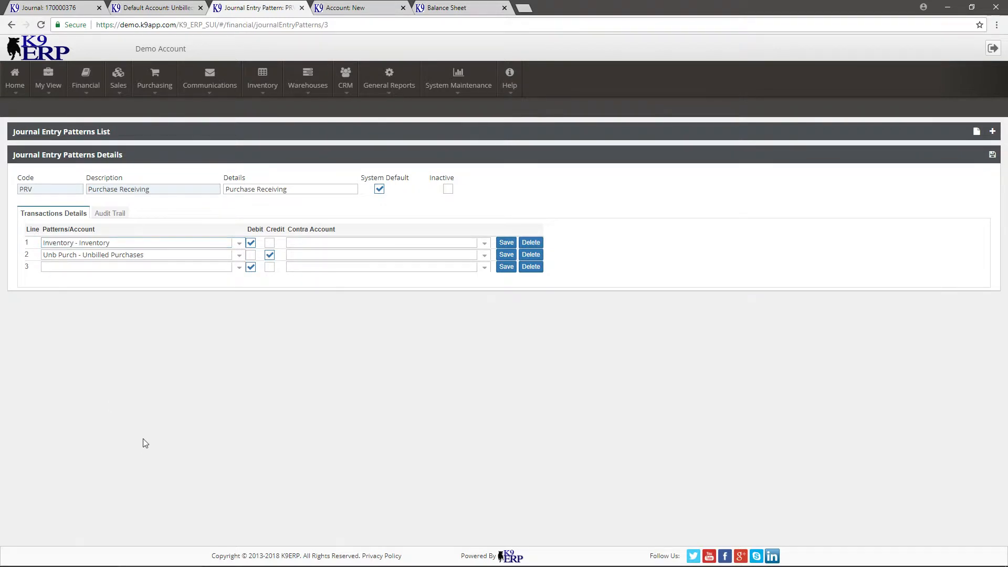
click(154, 255)
click(116, 367)
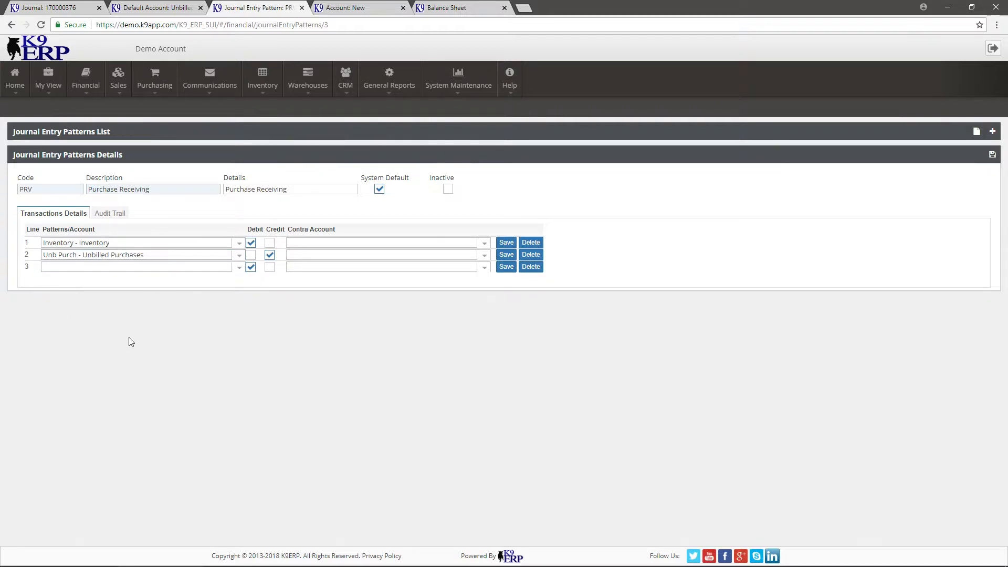
click(156, 267)
click(157, 303)
drag(143, 255, 23, 265)
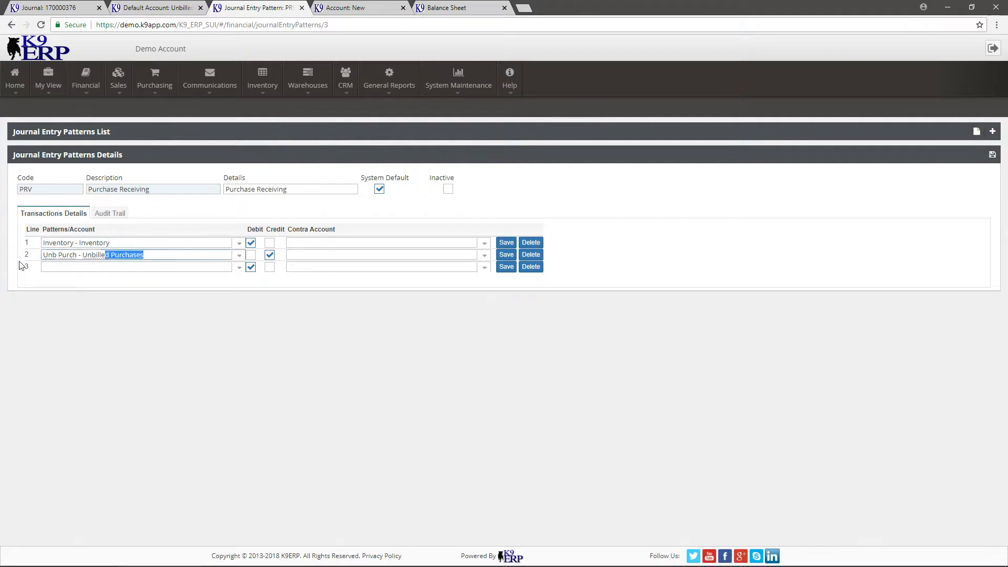
Step: Compare the pattern's Unbilled Purchases line with the ledger account assigned to the Unbilled Purchase default account
click(163, 10)
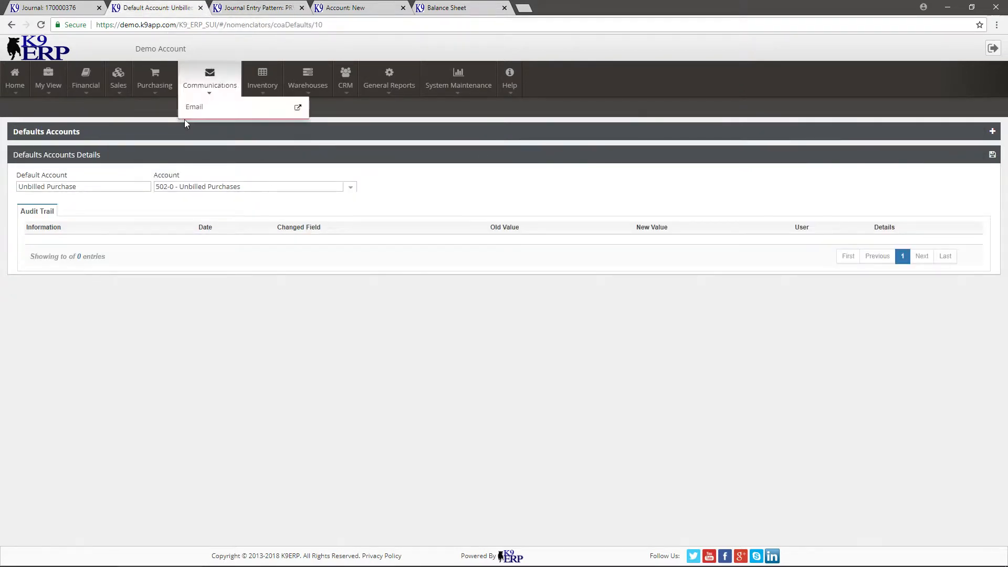
triple_click(59, 182)
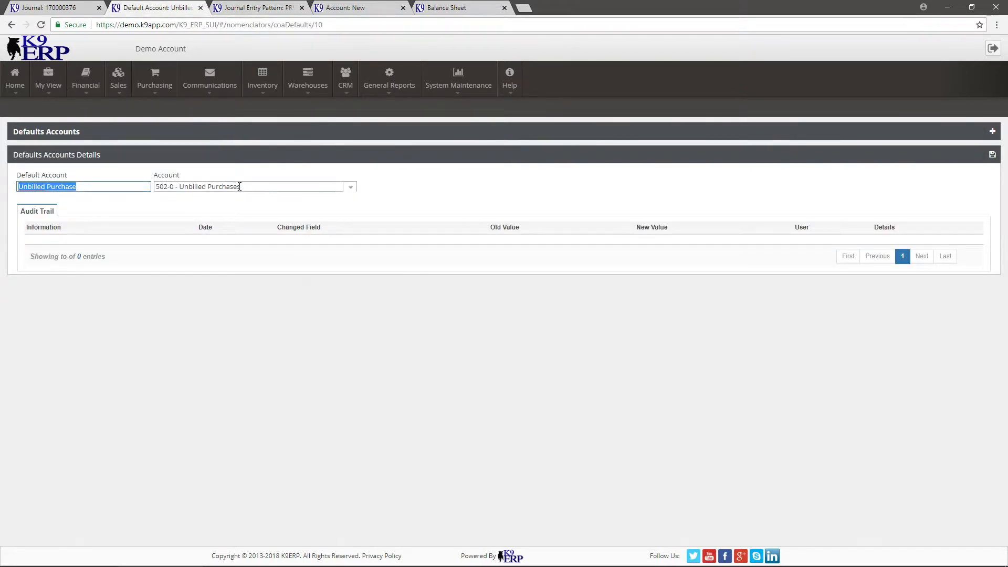
key(Tab)
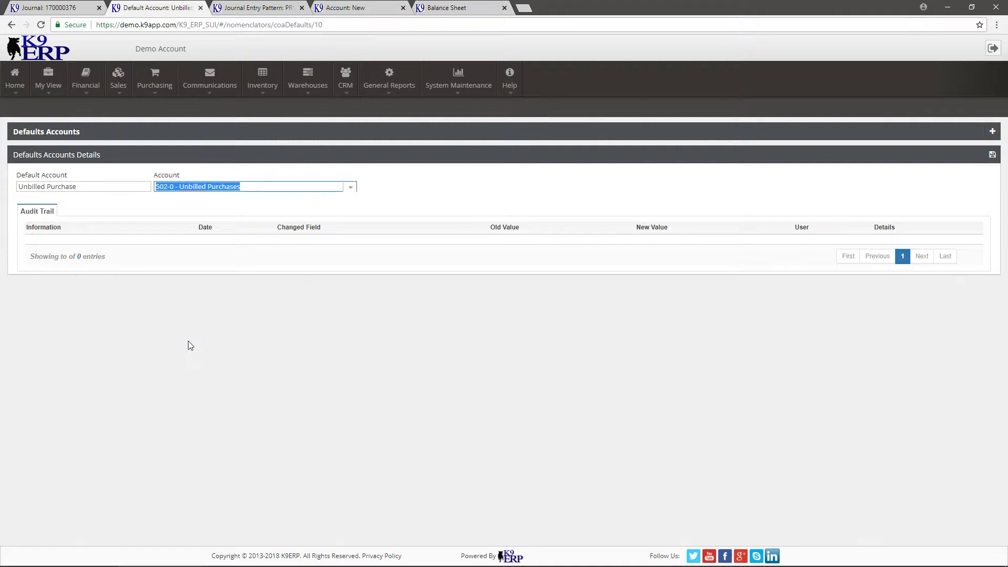
click(227, 11)
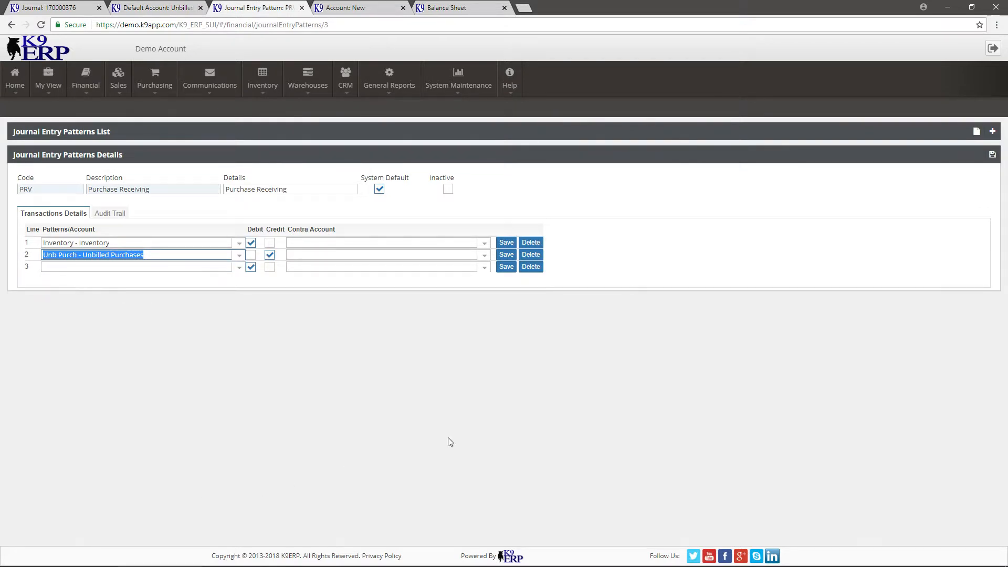
Step: Open the Complex Entry and Payroll journal entry patterns and examine their transaction lines
click(992, 131)
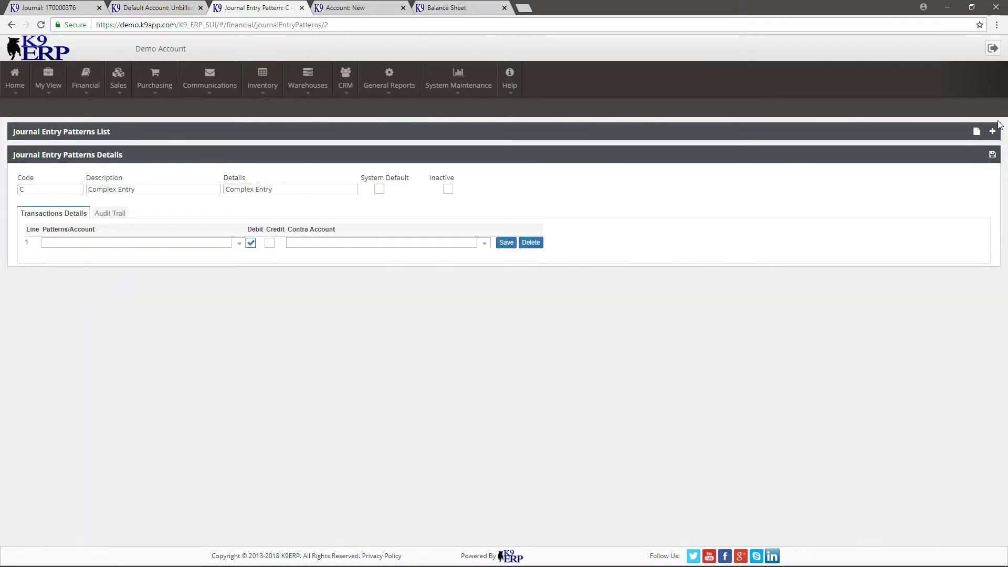
click(993, 131)
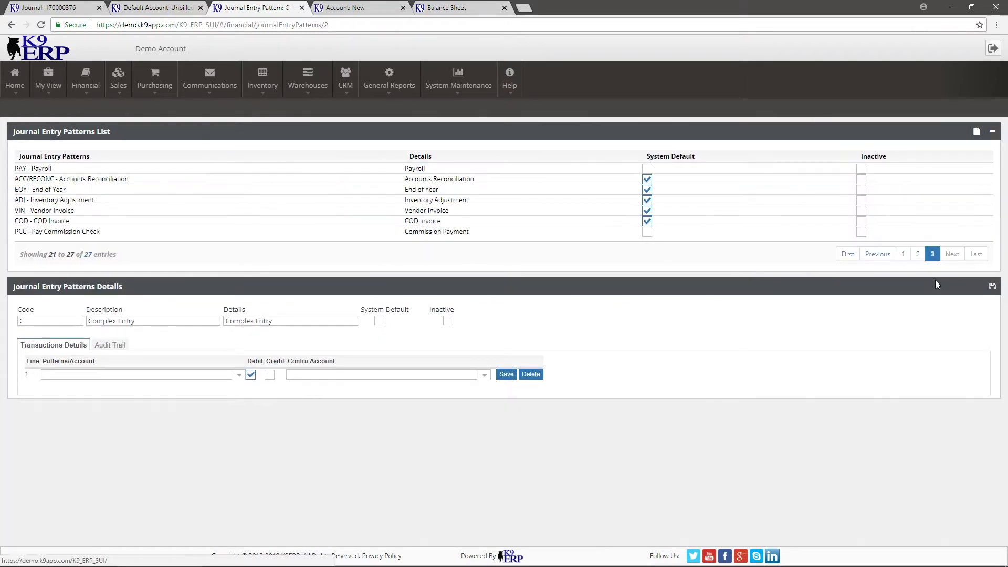
click(419, 170)
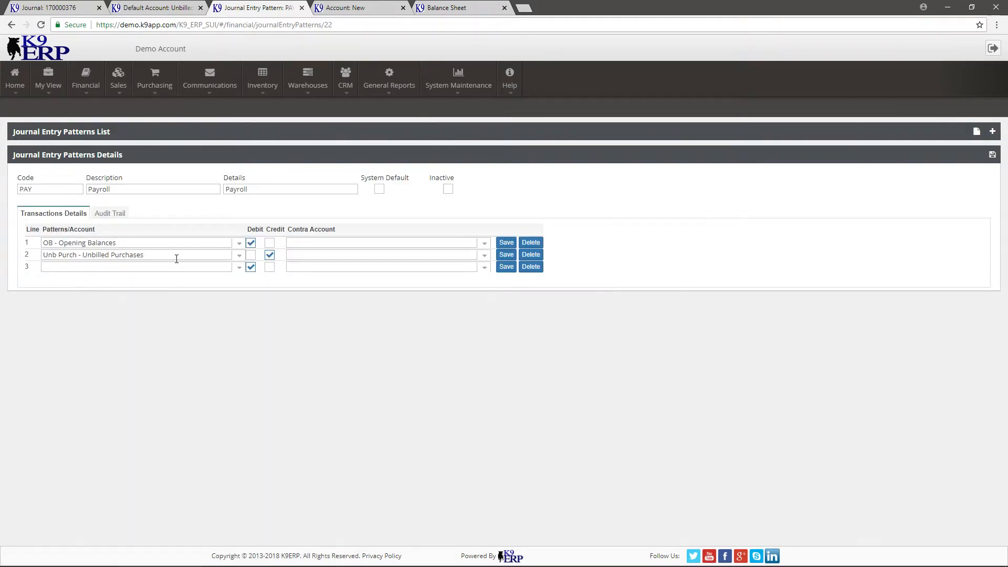
click(176, 259)
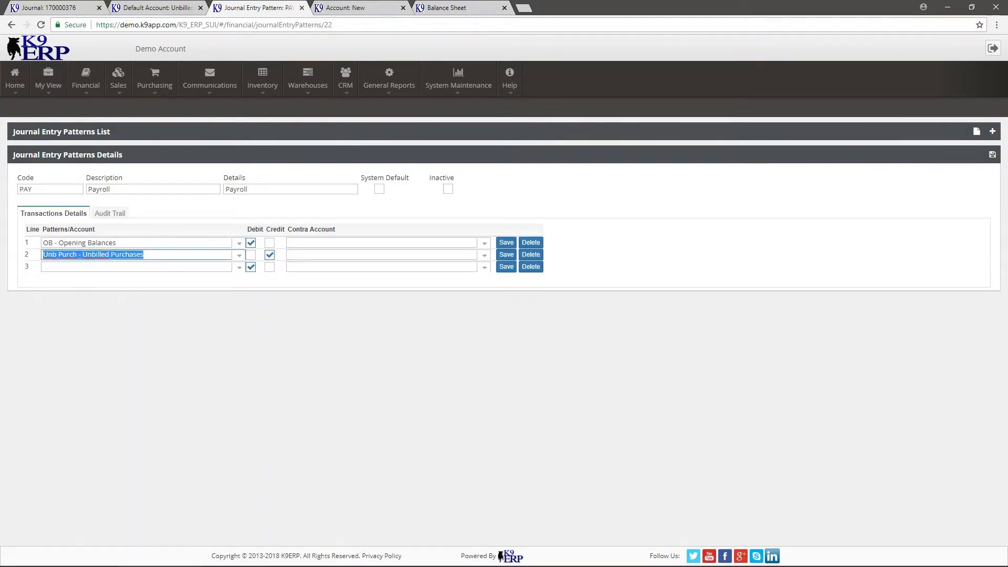
click(273, 299)
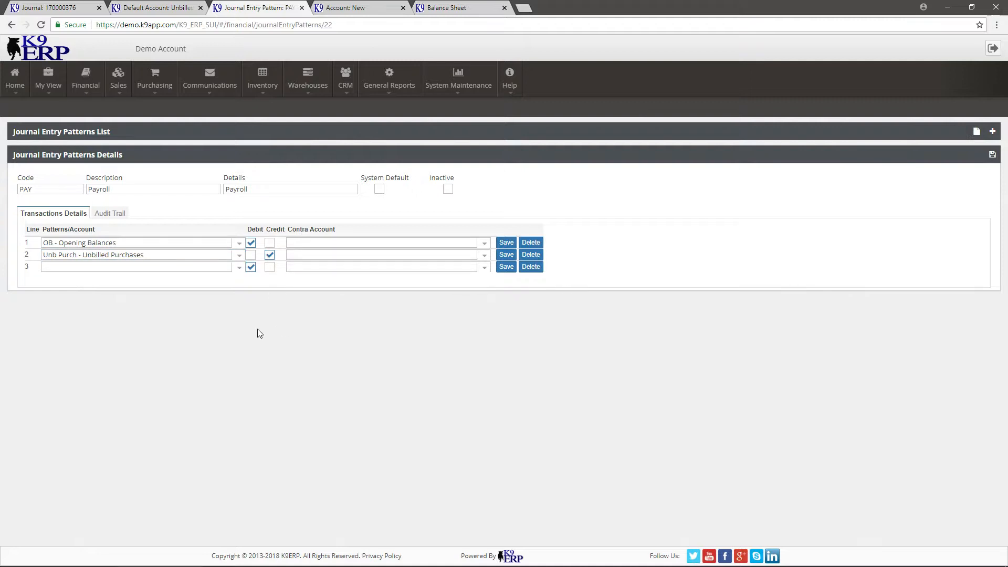
click(134, 190)
Step: Open account 101-0 Cash in Bank from the chart of accounts and review its Balance Sheet / P&L and Trial Balance assignments
click(150, 7)
click(67, 6)
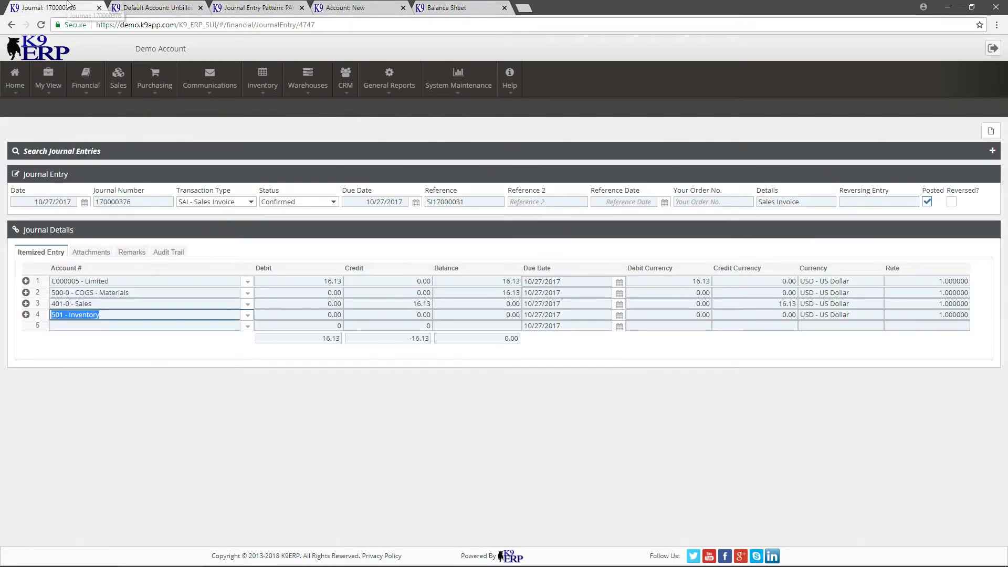
mouse_move(85, 81)
mouse_move(131, 145)
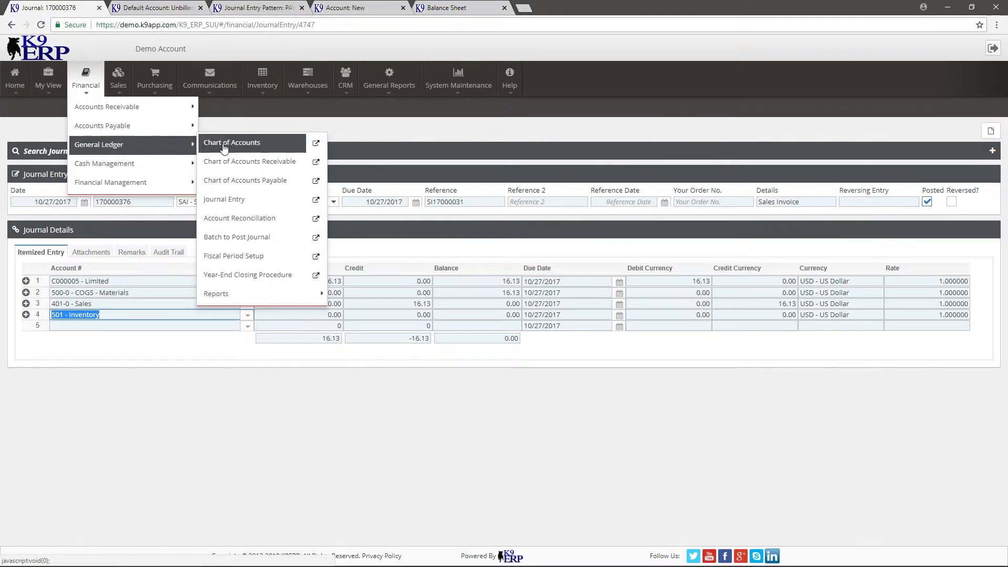
click(207, 143)
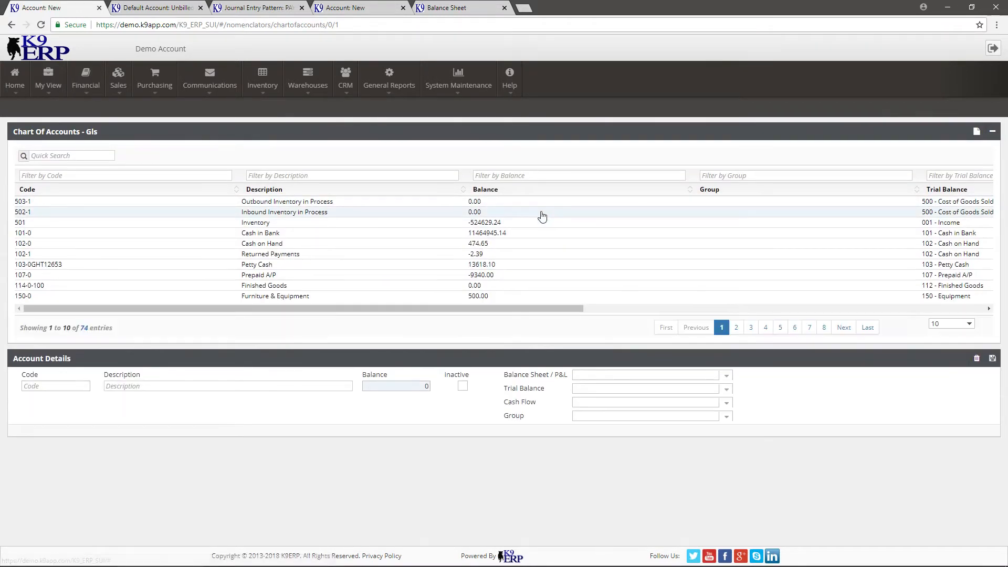
click(273, 235)
drag(505, 174, 566, 177)
drag(505, 185, 548, 188)
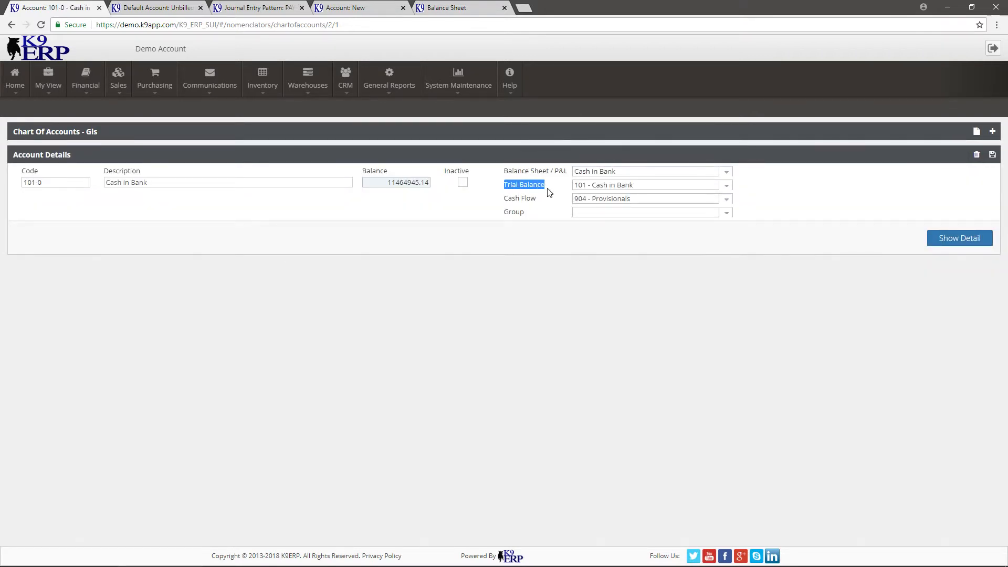
click(659, 181)
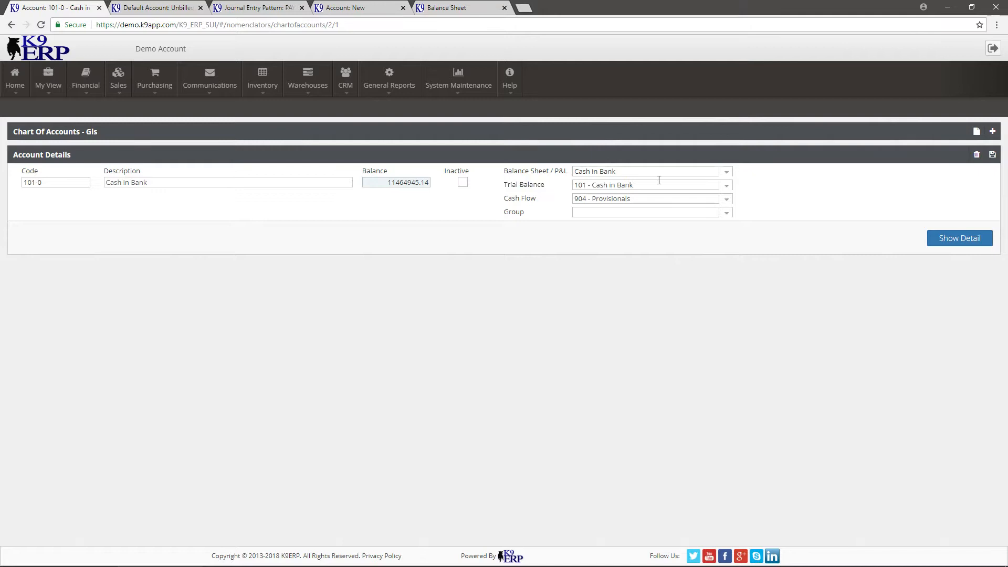
Step: Browse the available Balance Sheet / P&L categories for the Cash in Bank account without changing the assignment
click(727, 171)
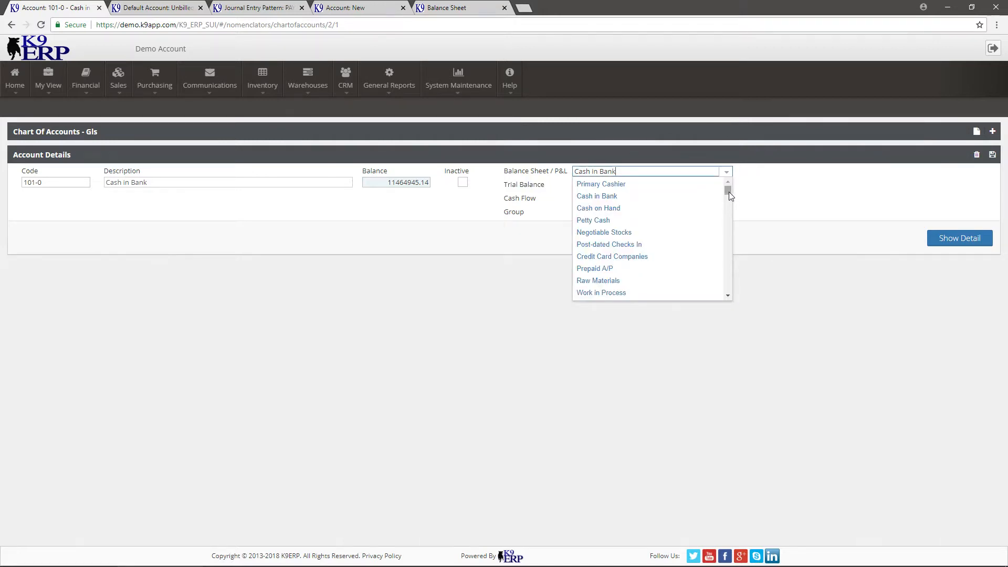
drag(728, 191, 727, 264)
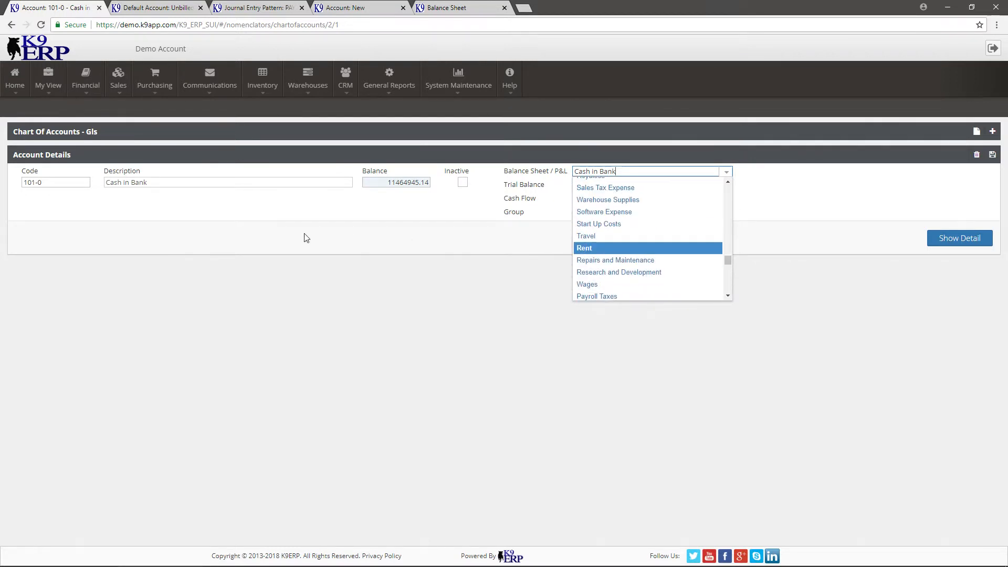
click(249, 195)
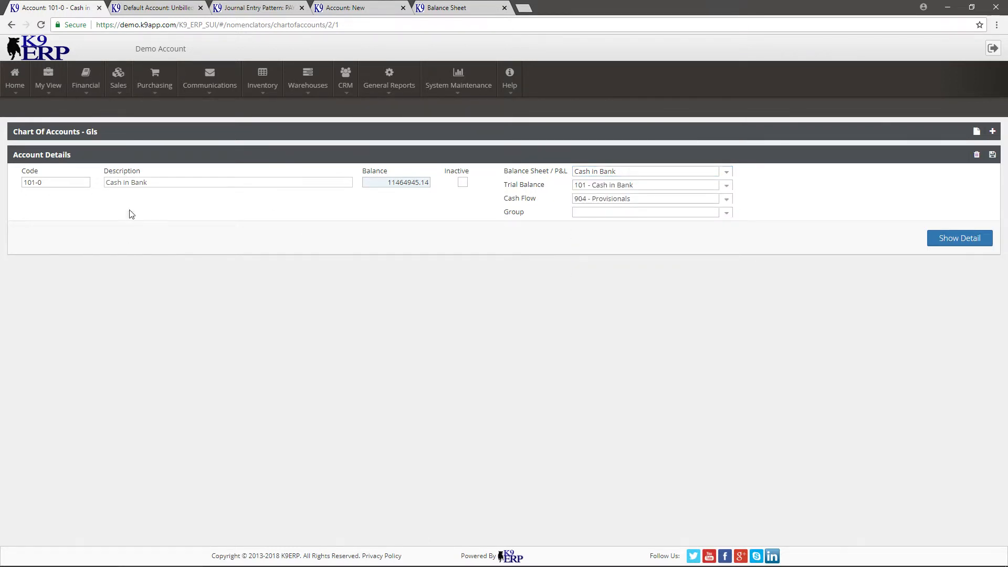
Step: Run the Balance Sheet Schedule report in a new browser tab for This Fiscal Year, including zero balances and showing the Total column
click(86, 84)
mouse_move(163, 148)
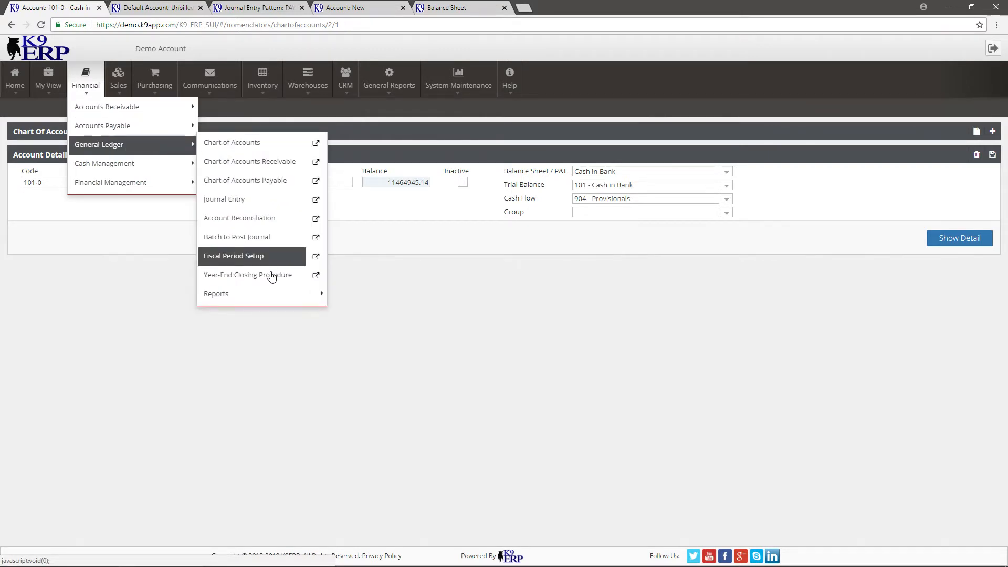
mouse_move(293, 298)
mouse_move(435, 317)
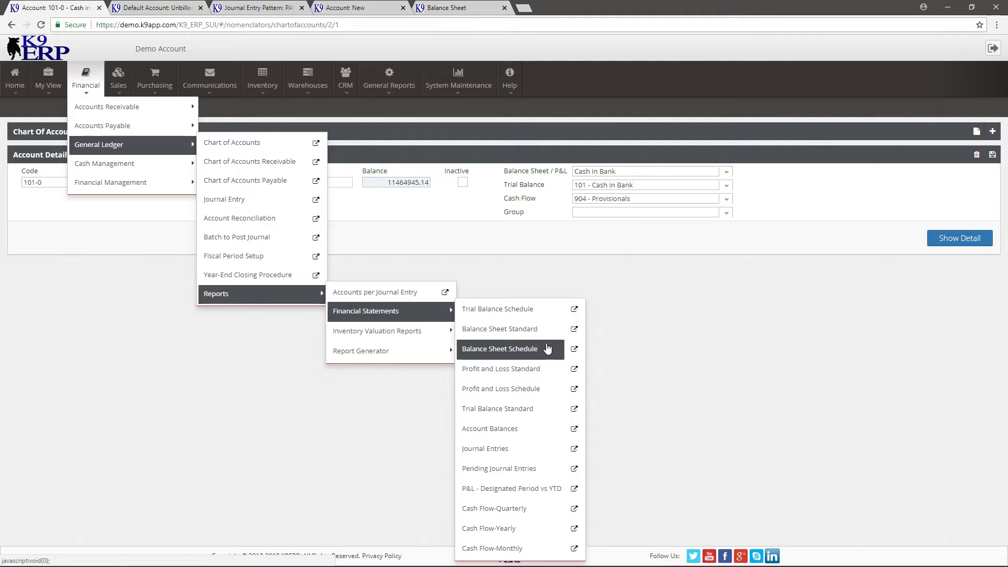
click(574, 349)
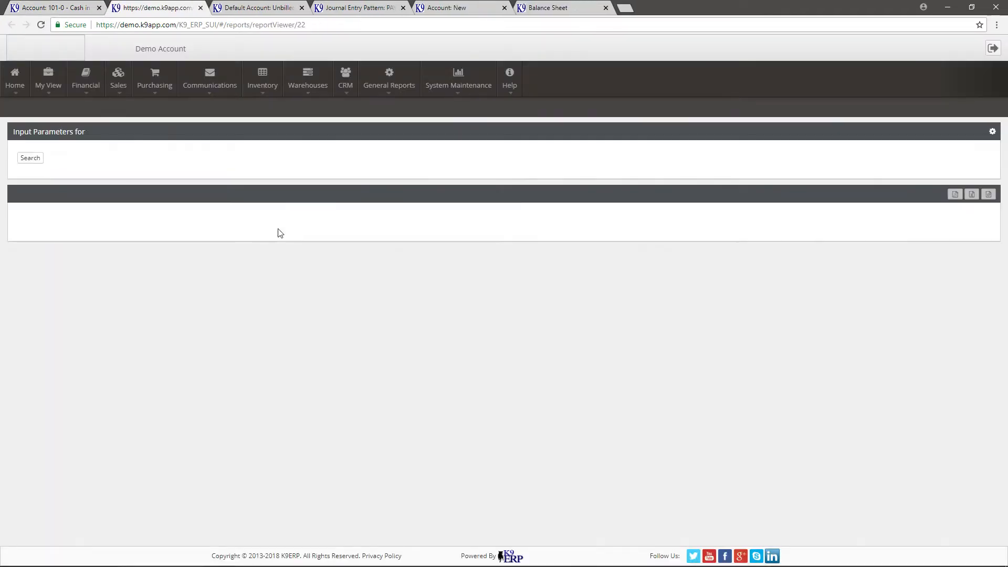
click(111, 190)
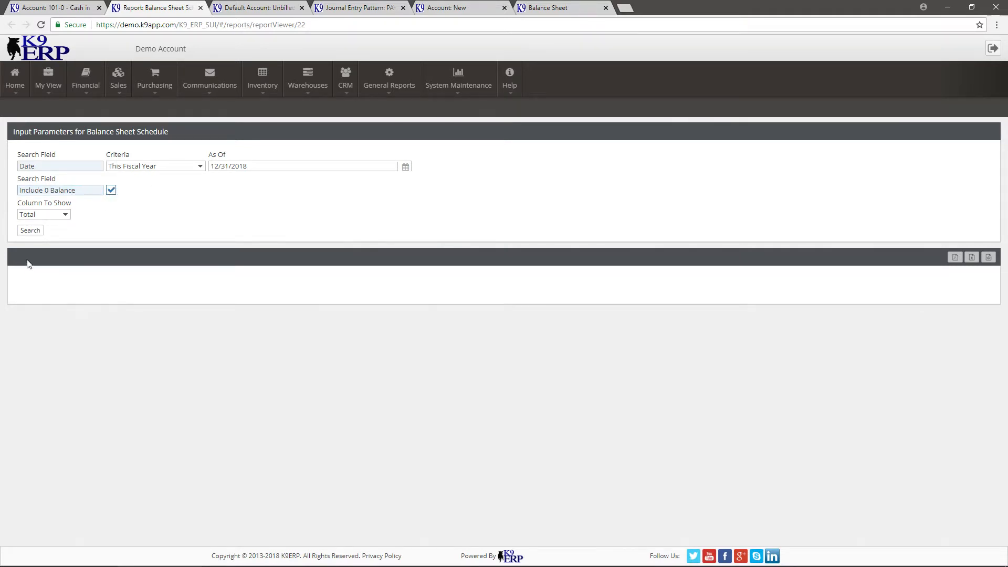
click(30, 231)
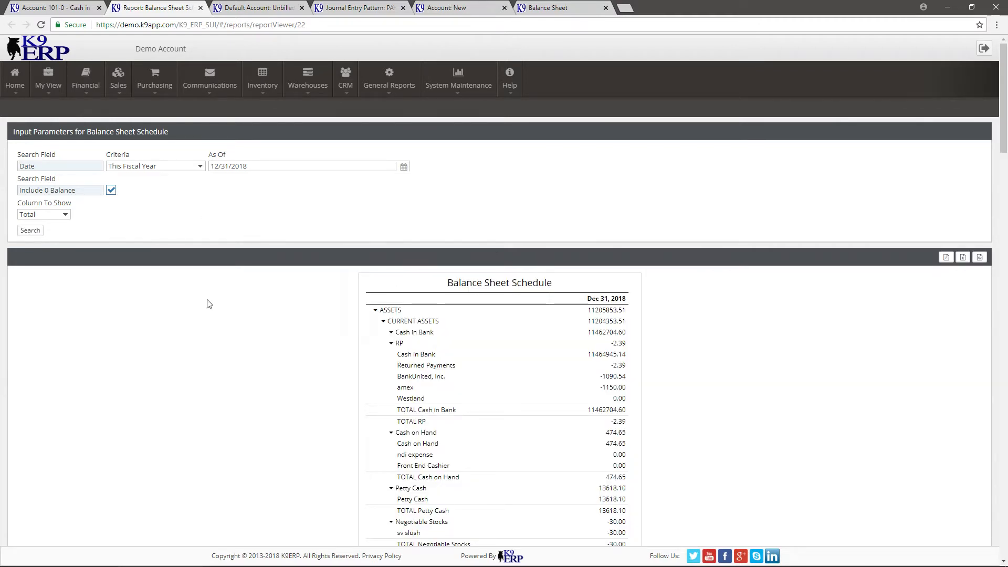
Step: Examine how the Cash in Bank accounts are grouped under current assets in the Balance Sheet Schedule
scroll(209, 306, down, 1)
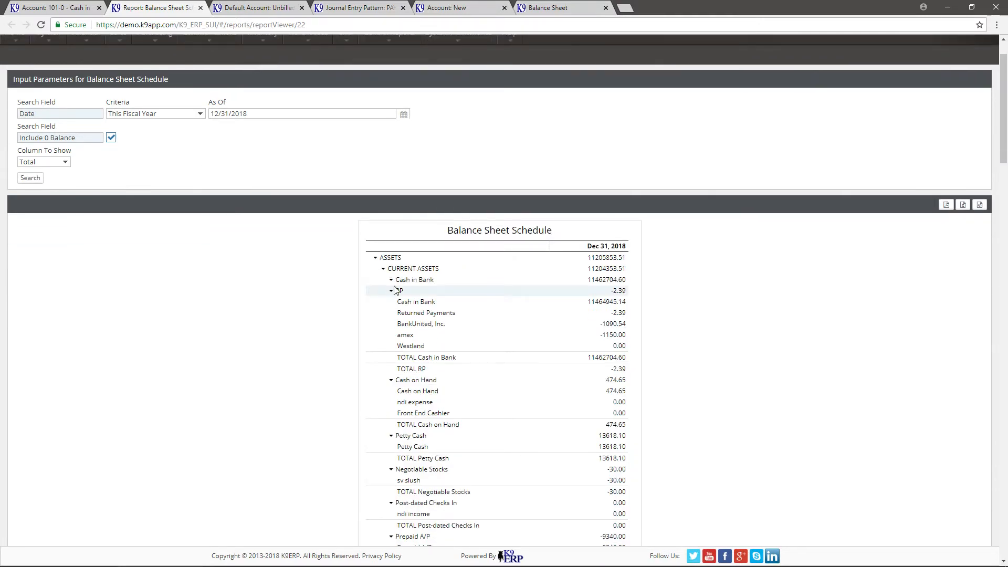
drag(401, 303, 441, 307)
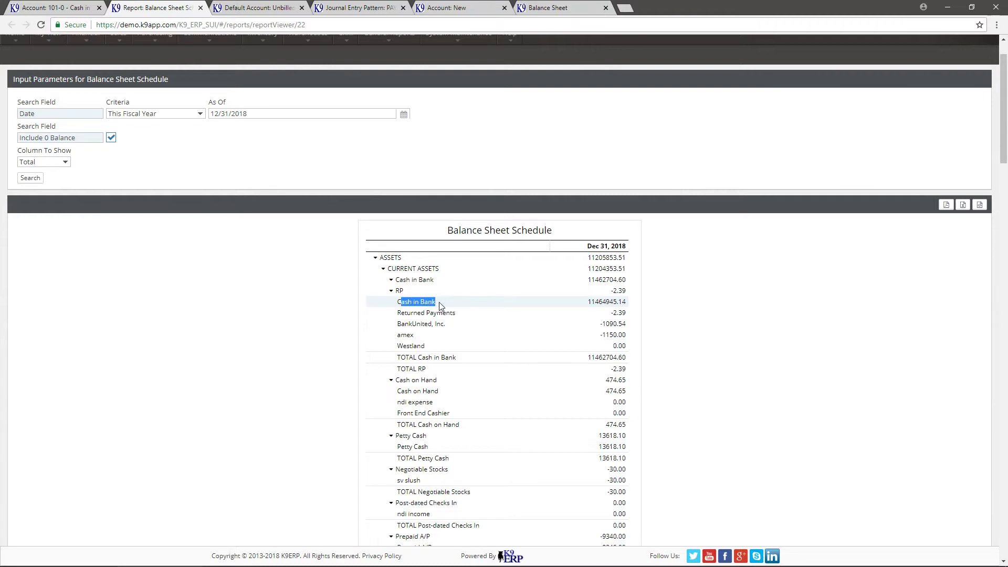
click(403, 294)
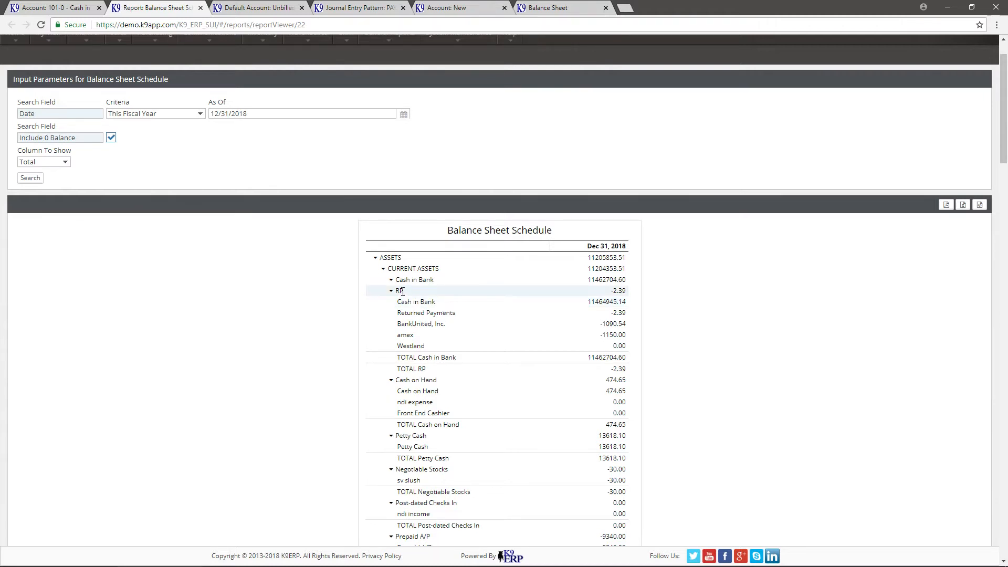
mouse_move(441, 281)
mouse_down()
mouse_move(399, 280)
mouse_move(438, 273)
mouse_up()
click(438, 273)
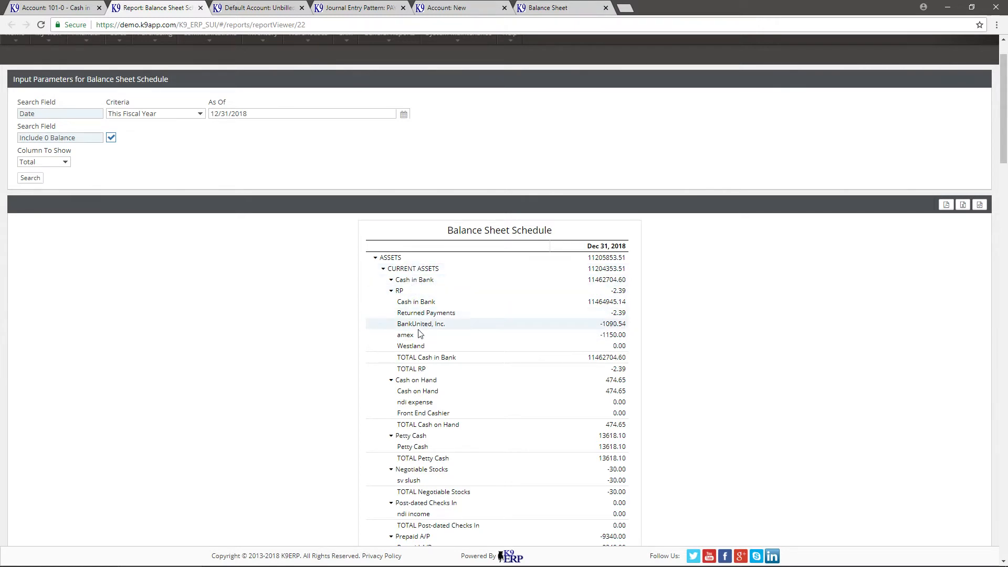
Step: Check the Cash in Bank account's Balance Sheet / P&L assignment and open the Balance Sheet/P&L setup of the COA structure
click(61, 10)
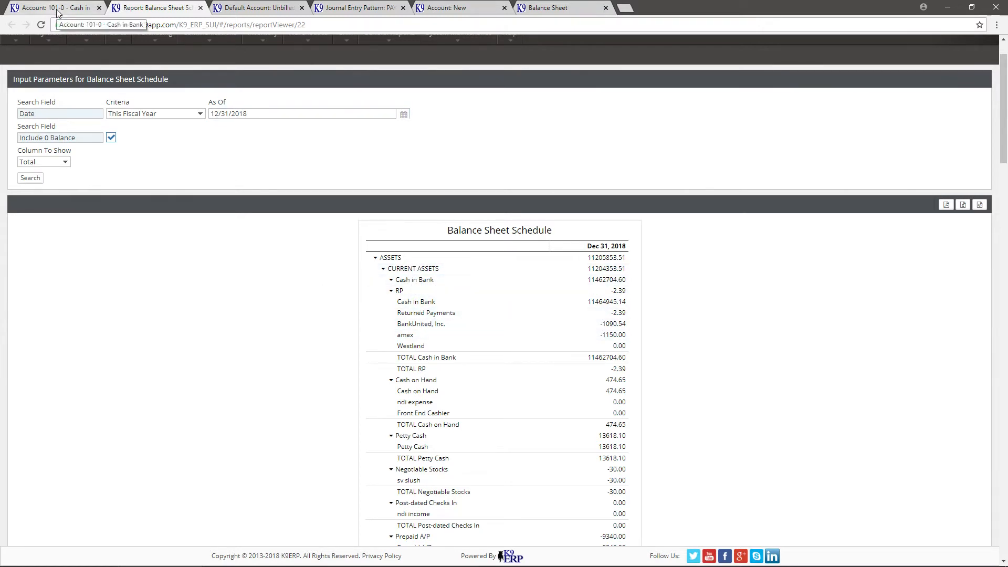
click(637, 170)
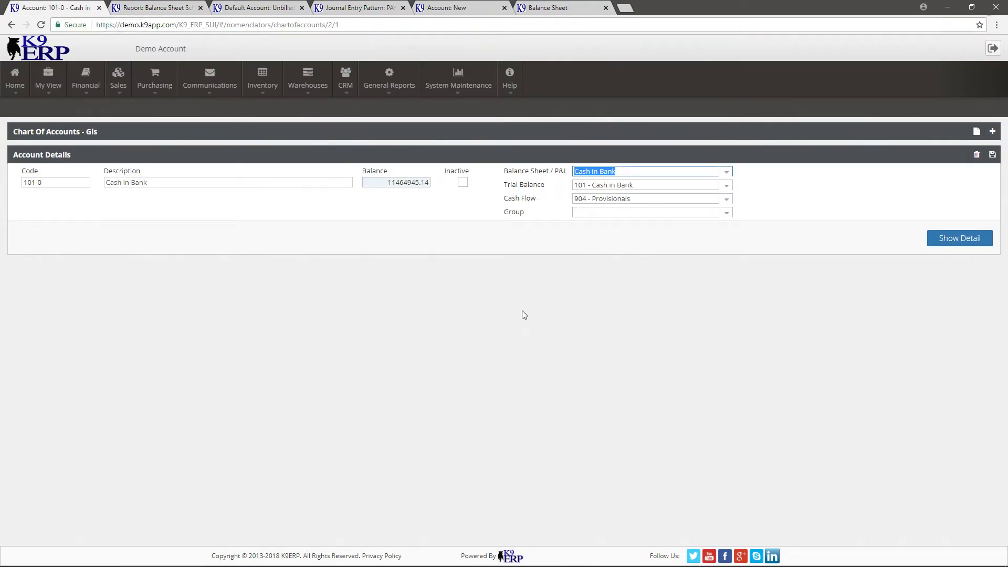
click(83, 87)
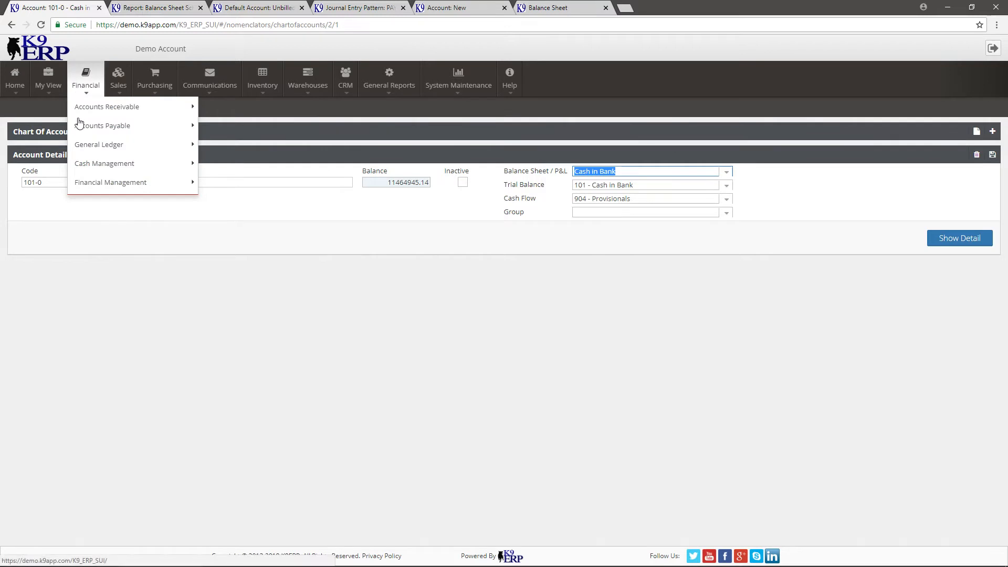
mouse_move(108, 182)
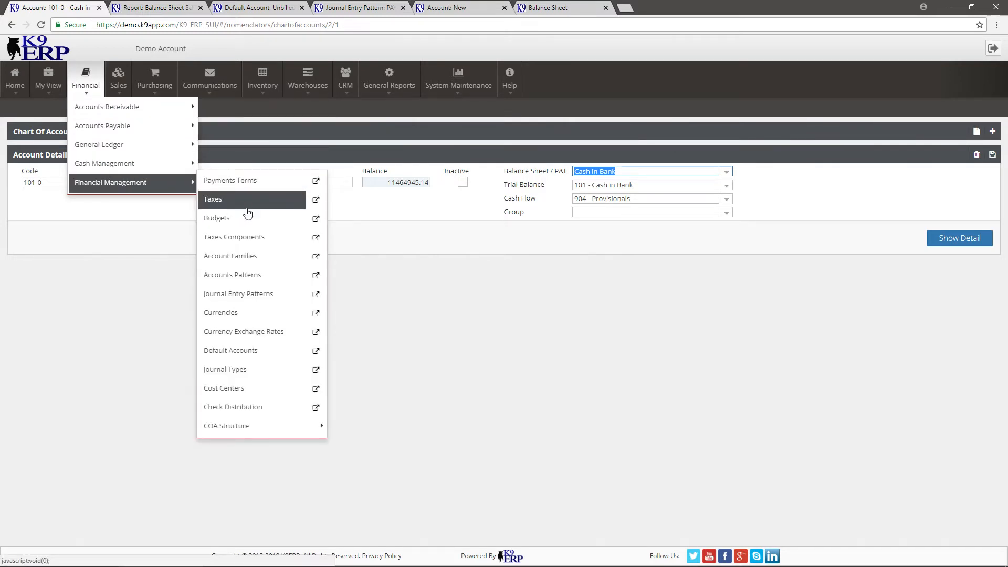
mouse_move(297, 426)
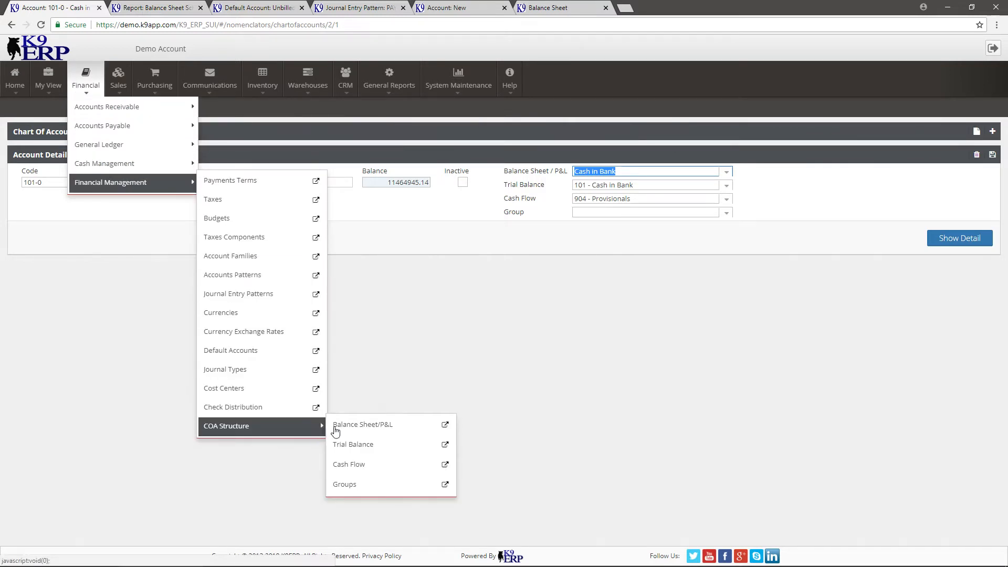
click(394, 432)
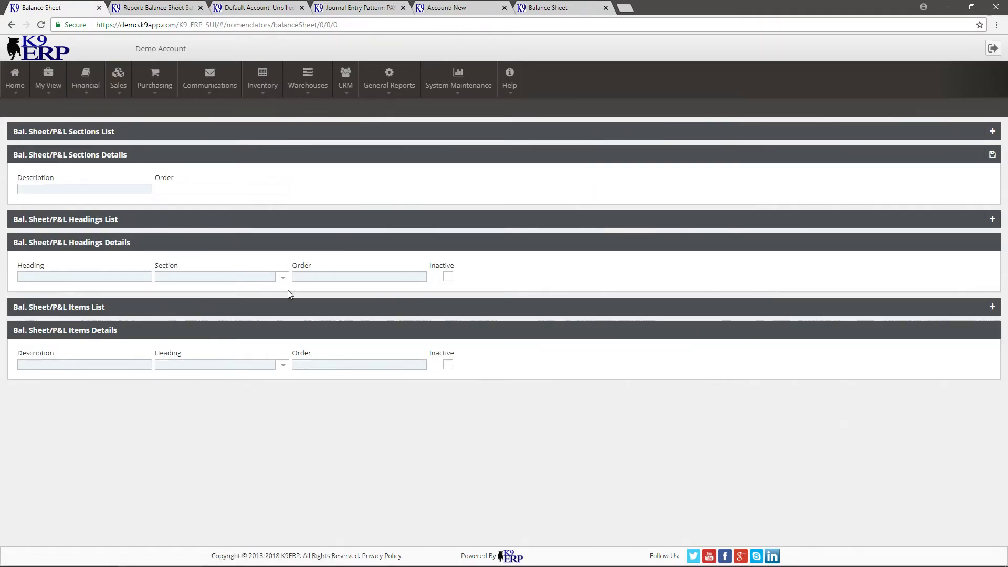
Step: Open the ASSETS section and its CURRENT ASSETS heading in the Balance Sheet/P&L structure, and list the items under that heading
click(992, 131)
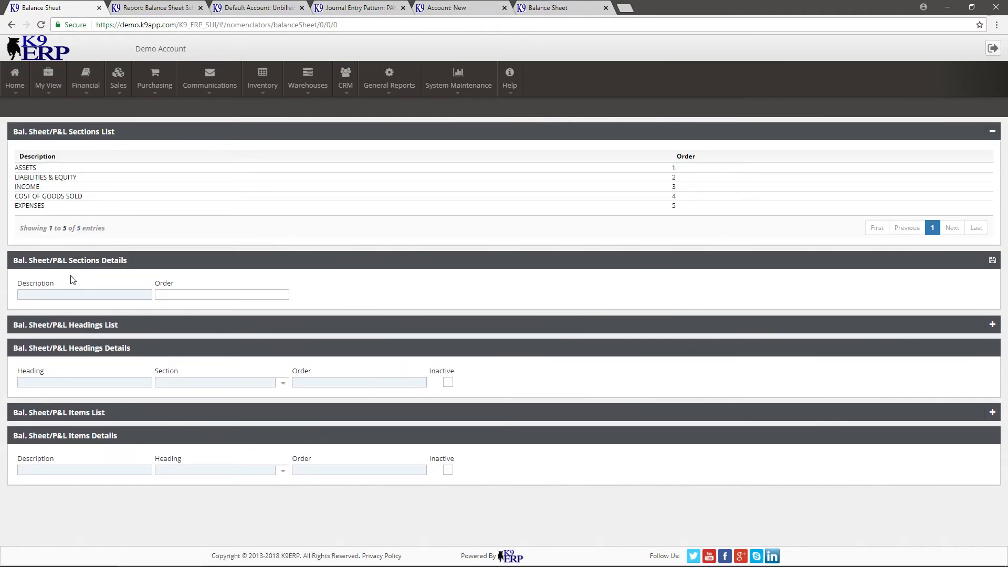
click(41, 169)
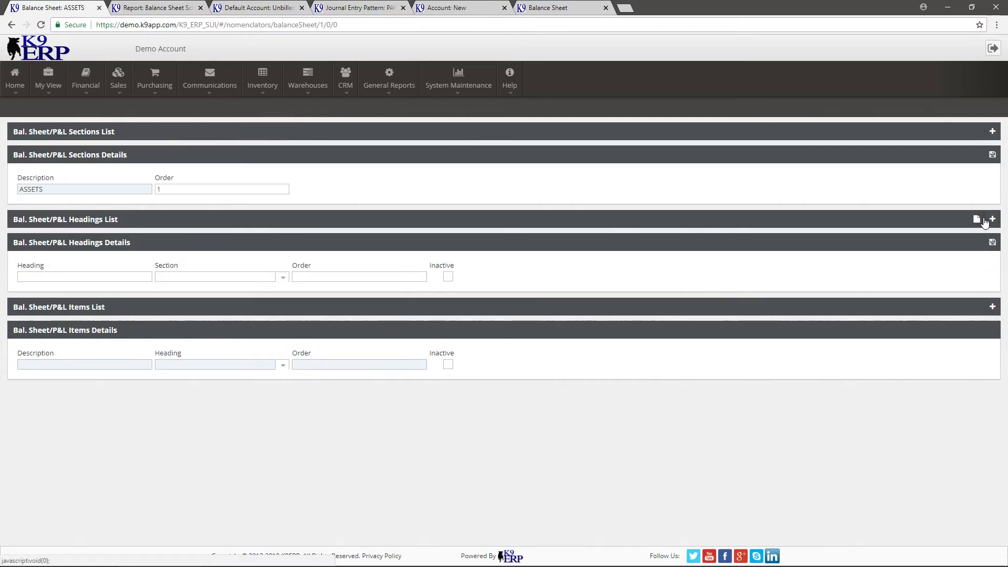
click(992, 219)
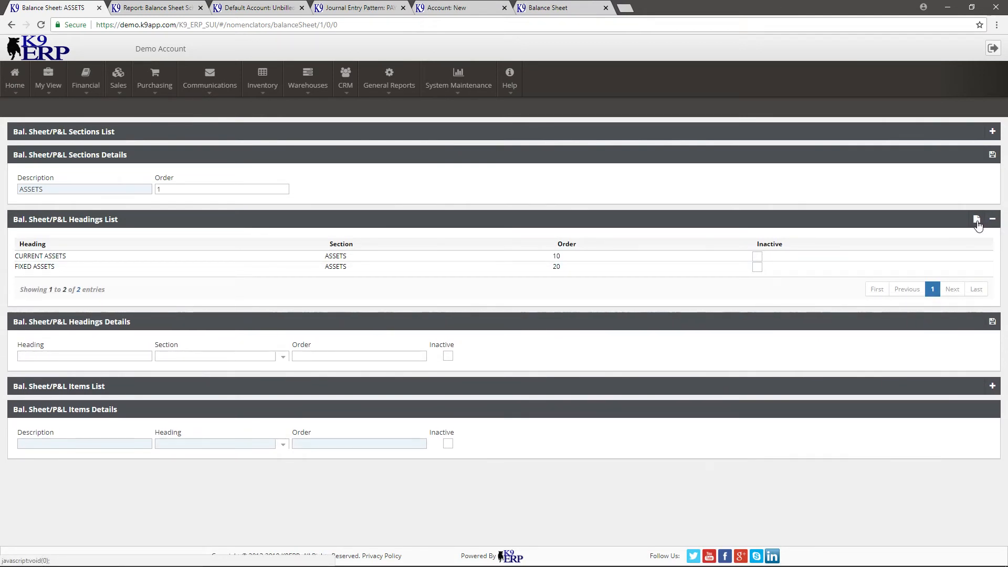
click(27, 257)
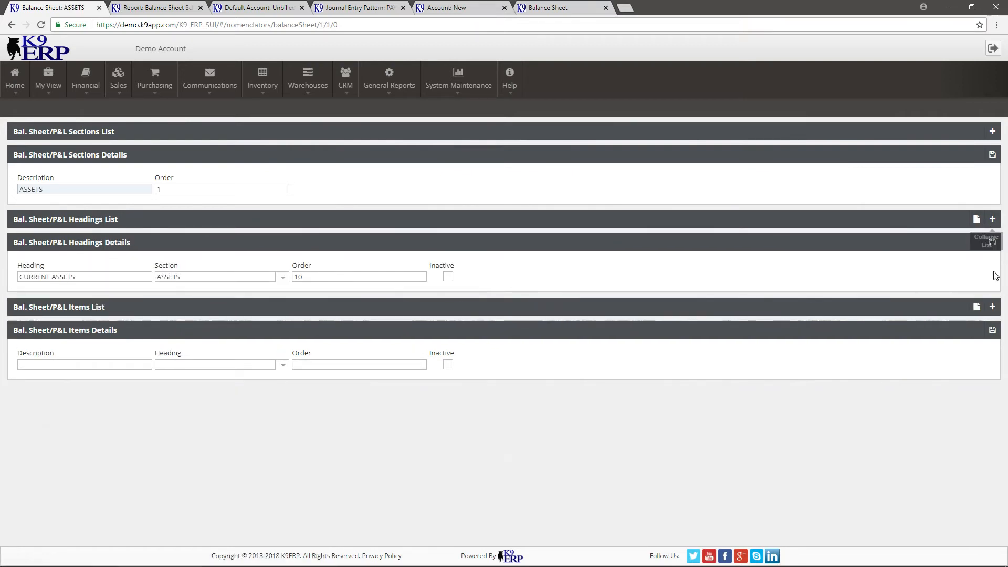
click(993, 307)
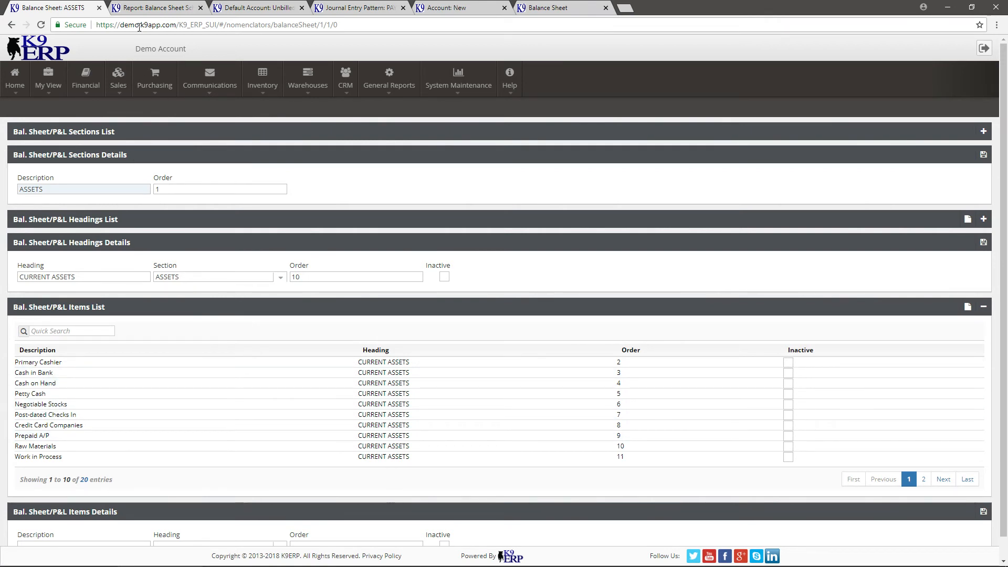
Step: Open account 101-0 Cash in Bank in the other chart of accounts browser tab and review its Balance Sheet / P&L assignment
click(419, 9)
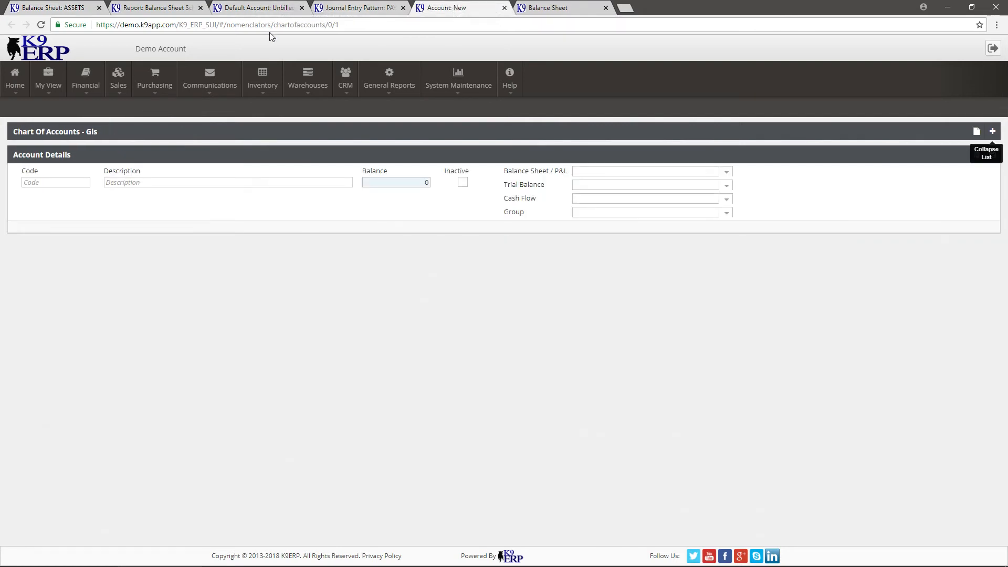
click(992, 132)
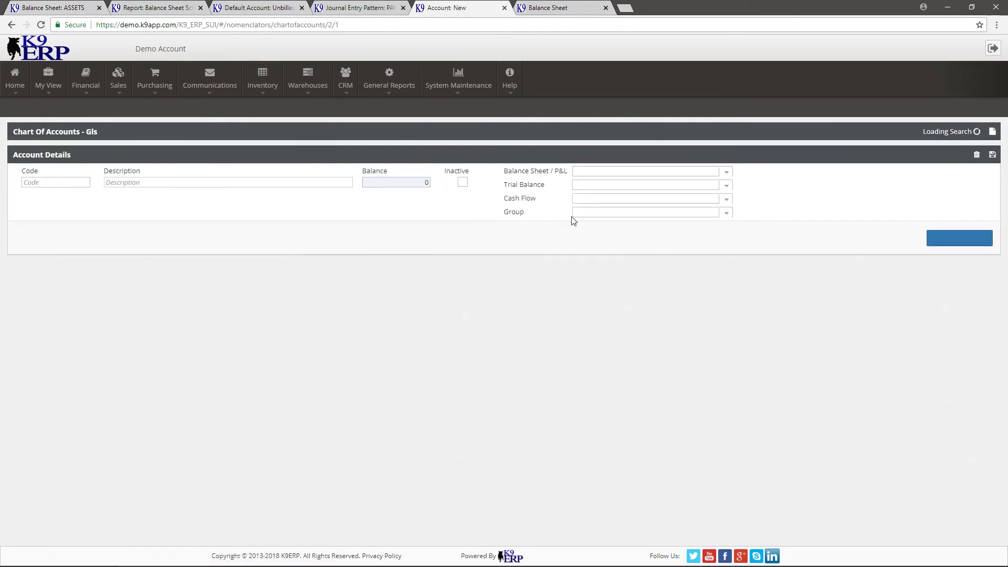
click(276, 234)
drag(619, 171, 557, 173)
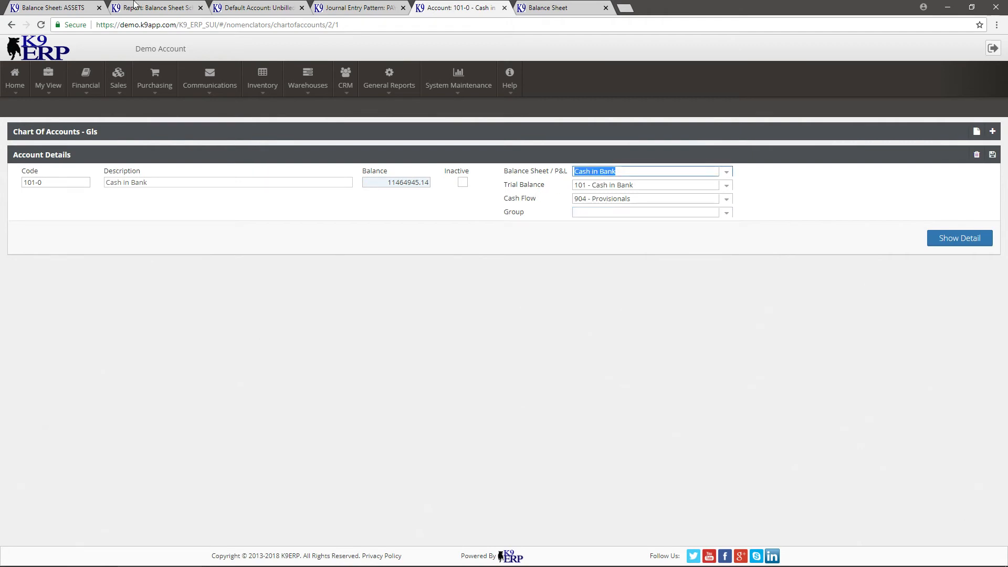
Step: Bring up a blank Balance Sheet/P&L item form under CURRENT ASSETS, and return to the Cash in Bank account
click(90, 6)
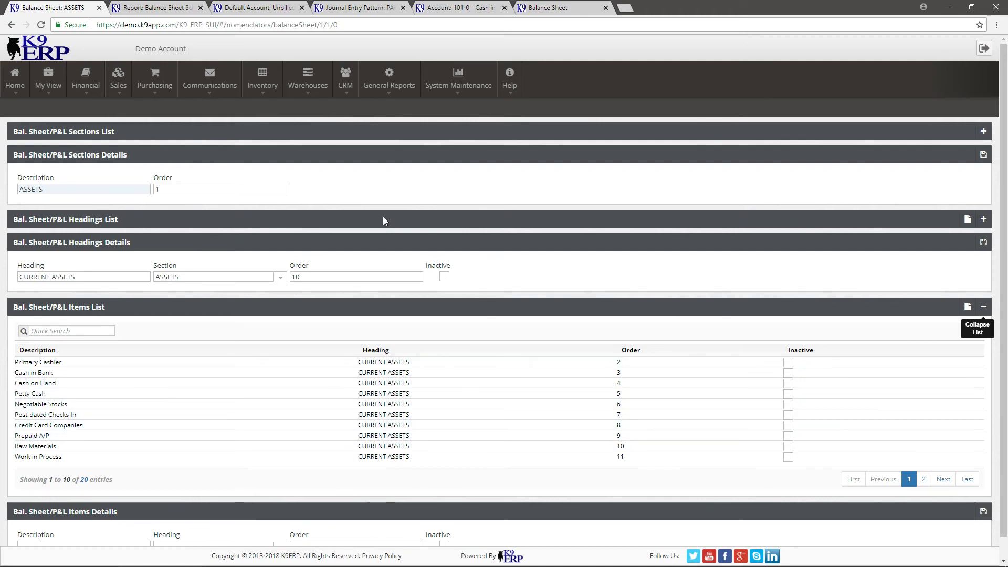
click(969, 307)
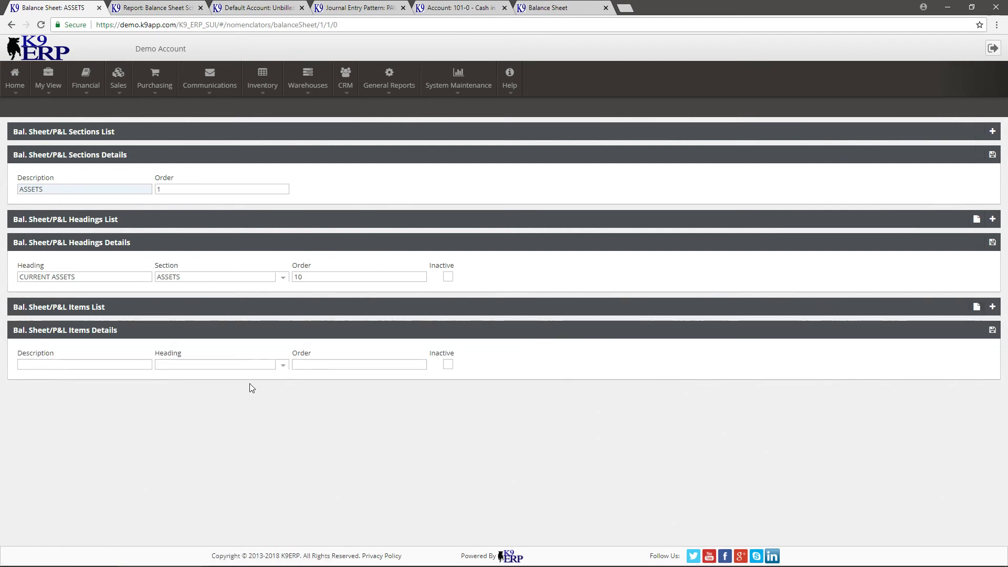
click(476, 7)
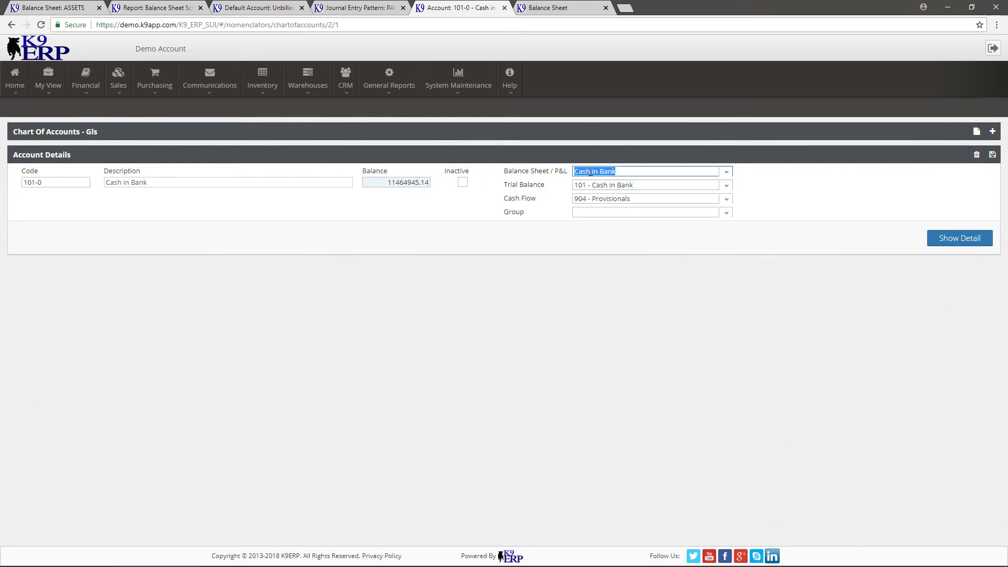
Step: Open the Trial Balance setup of the COA structure from the Cash in Bank account page
click(86, 80)
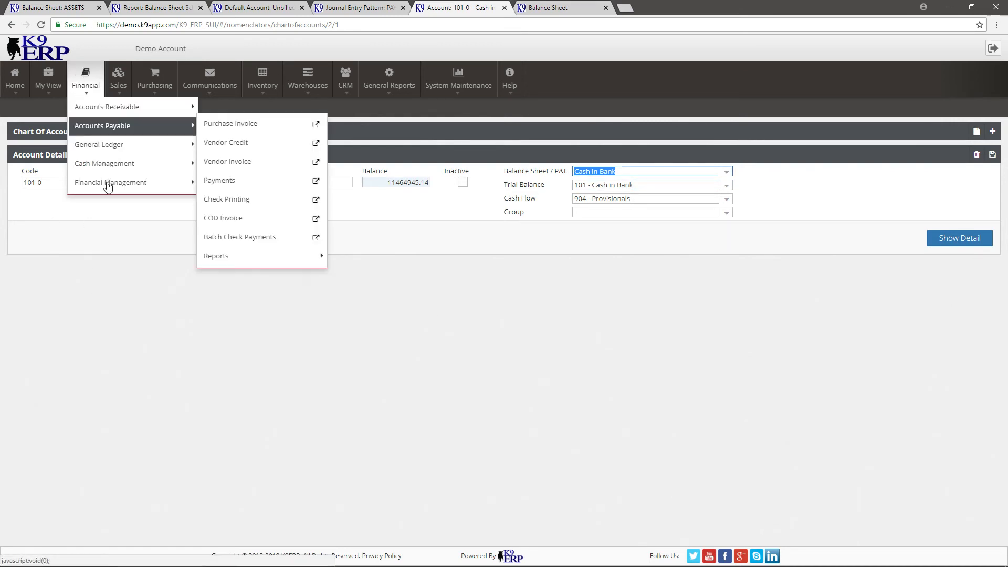
mouse_move(124, 187)
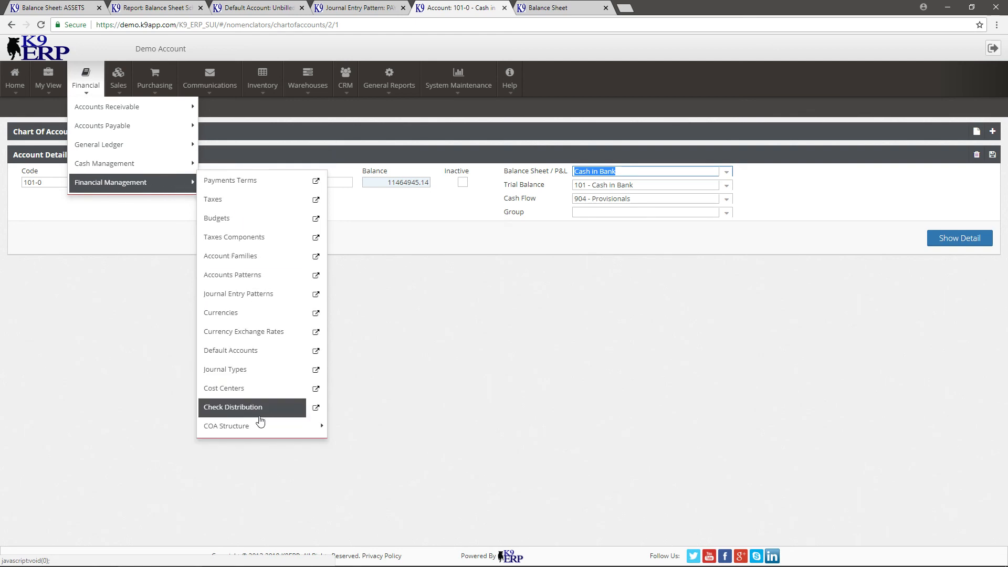
mouse_move(261, 424)
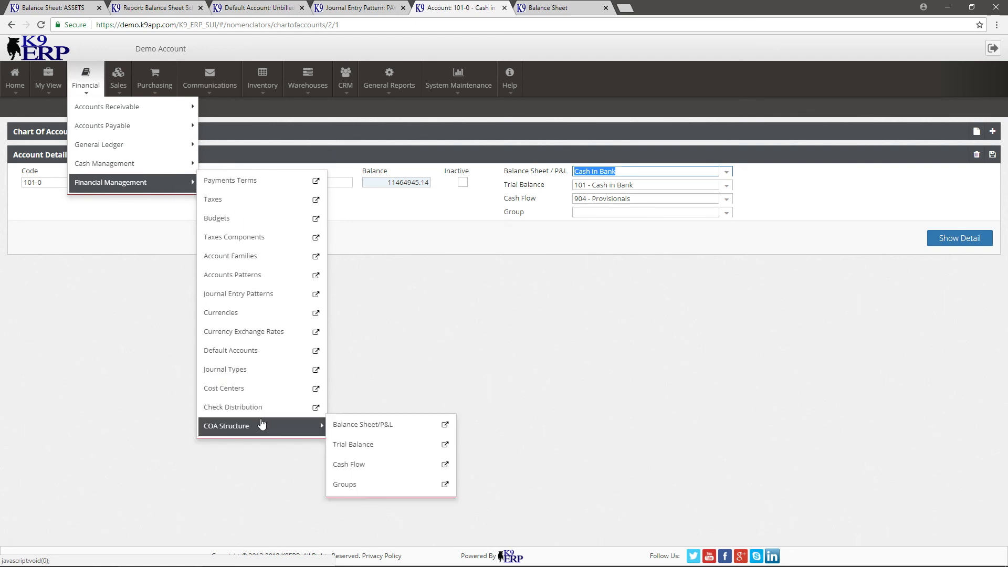
click(355, 444)
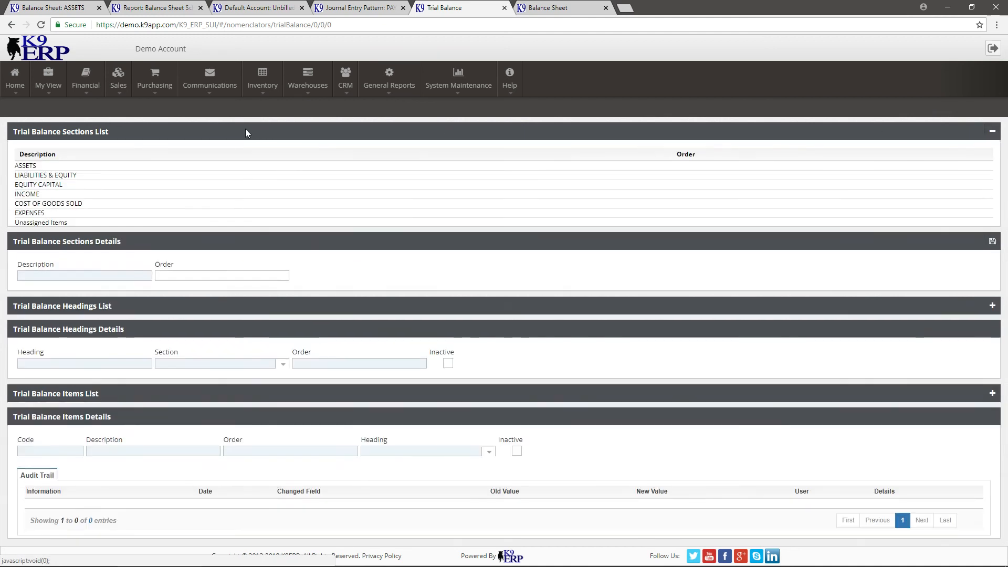
Step: Review item 106 Accounts Receivable under the ASSETS section's CURRENT ASSETS heading in the Trial Balance structure, and return to the Balance Sheet/P&L setup
click(39, 167)
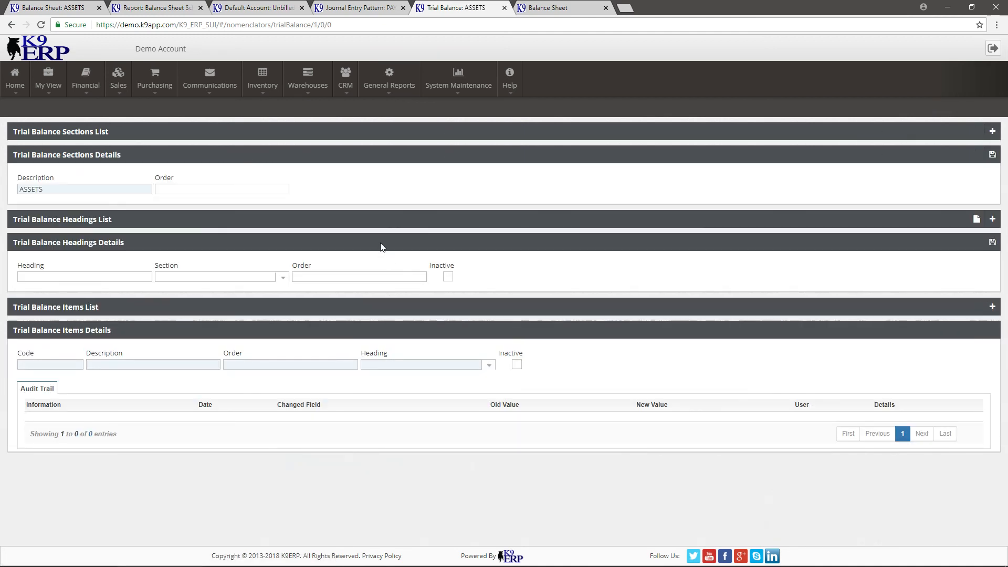
click(992, 218)
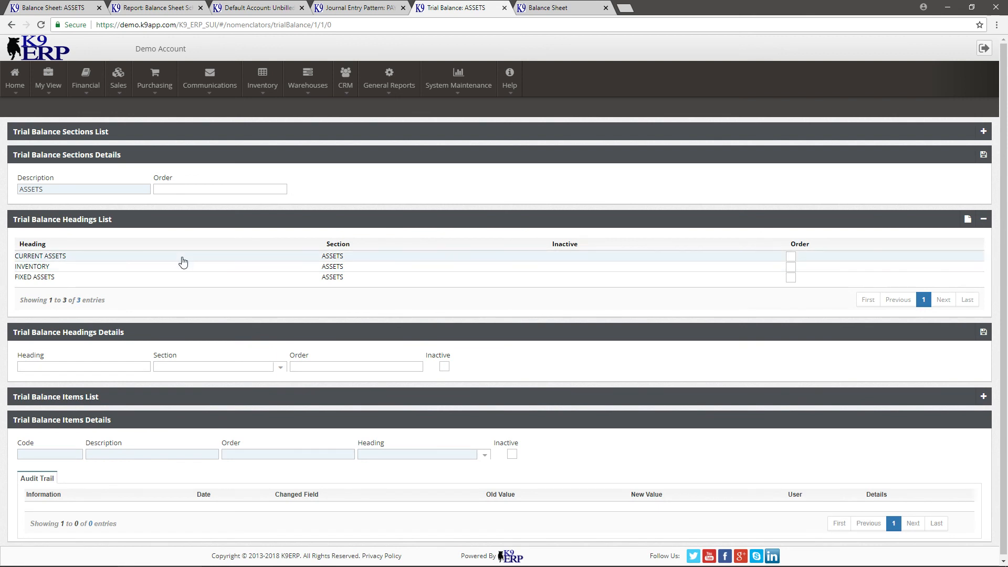
click(183, 261)
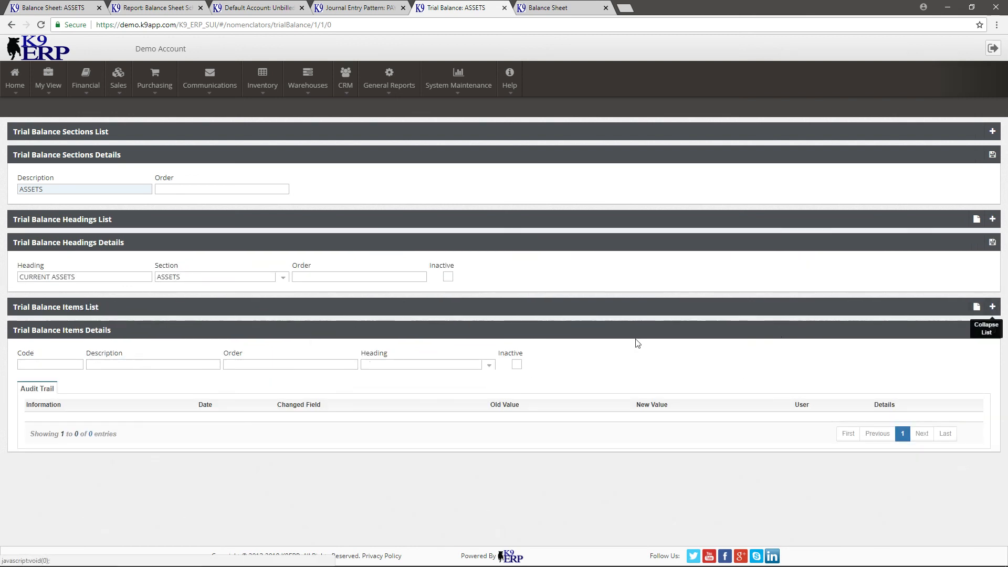
click(75, 366)
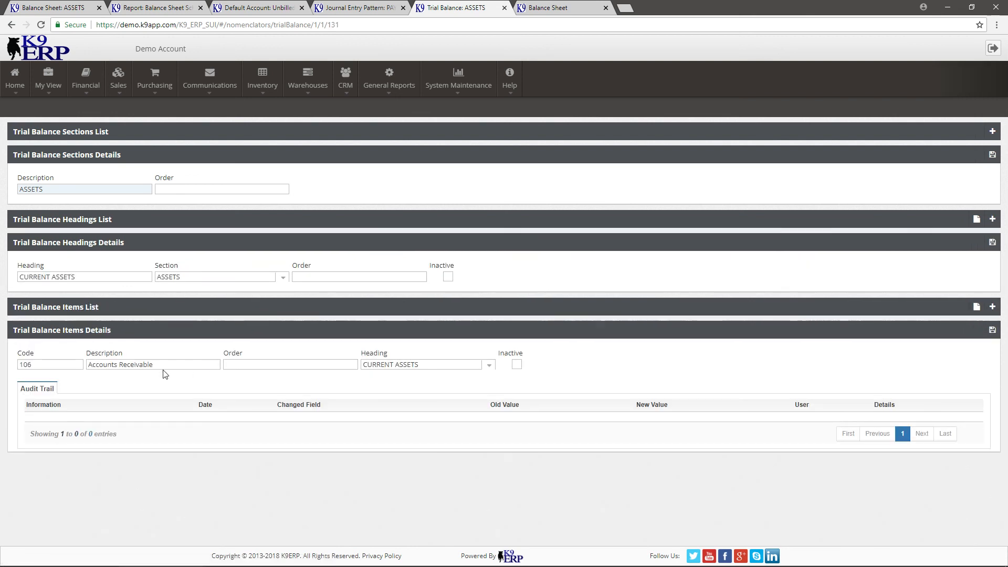
click(63, 7)
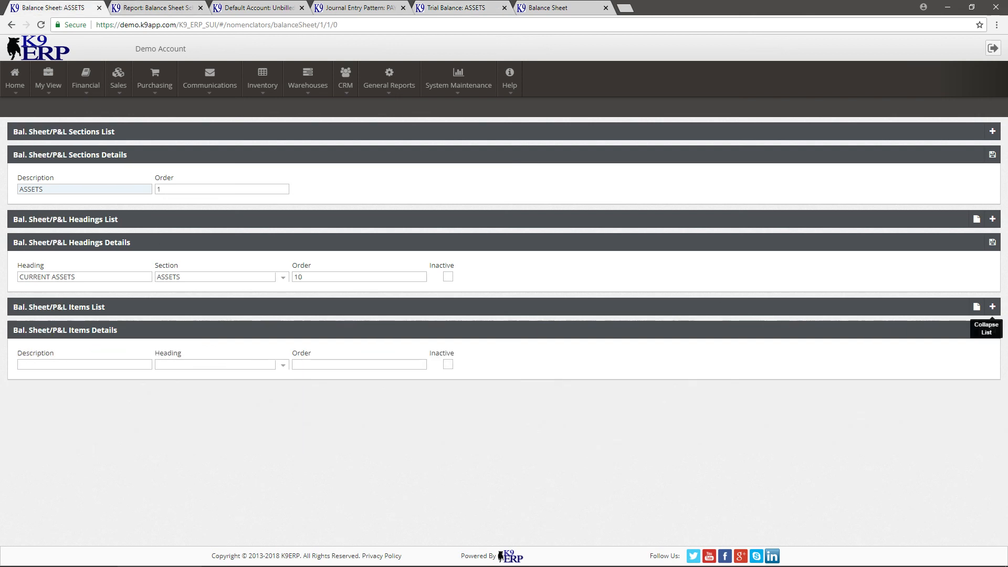